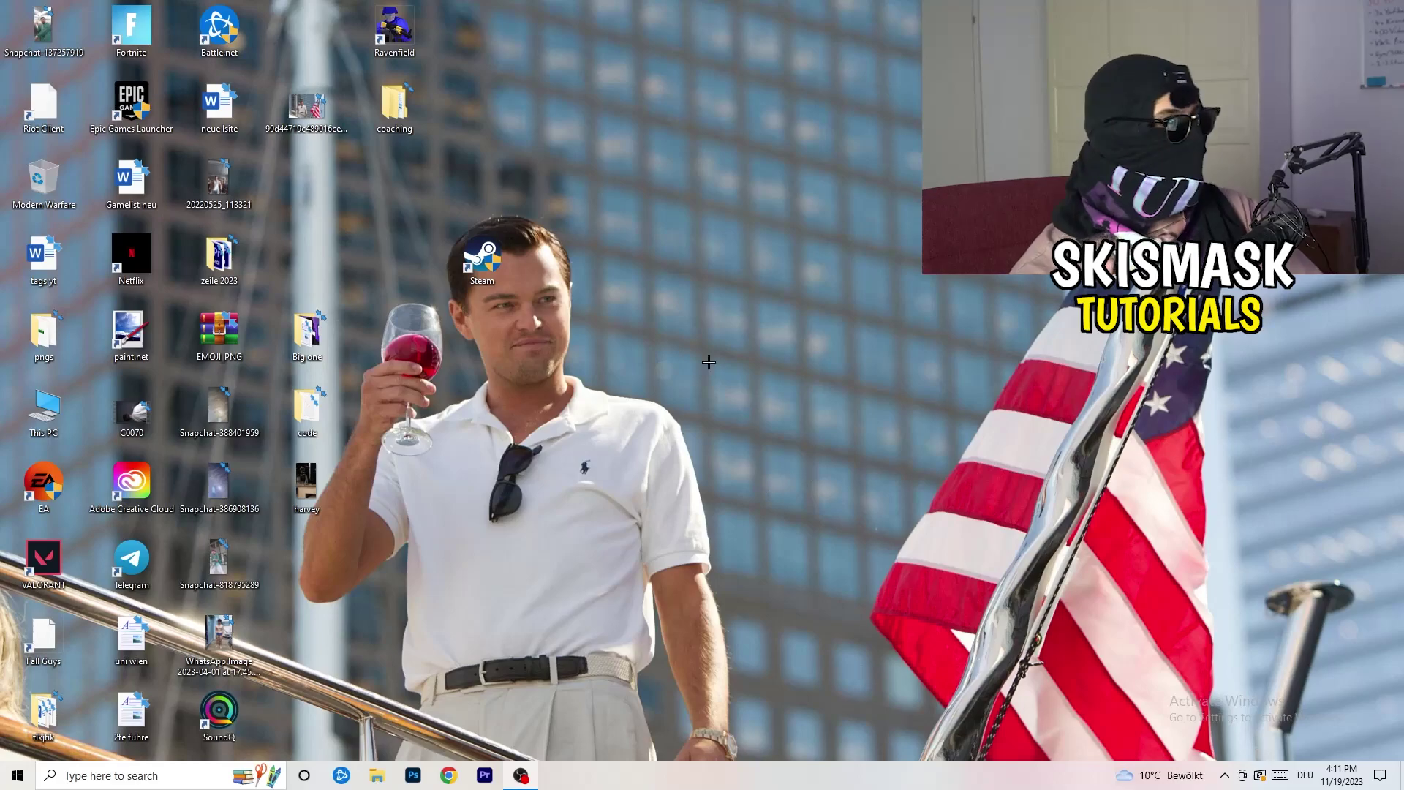
Open NVIDIA Control Panel from the desktop menu on Adjust Image Settings with Preview, set to 'Let the 3D application decide'
right_click(689, 323)
right_click(802, 236)
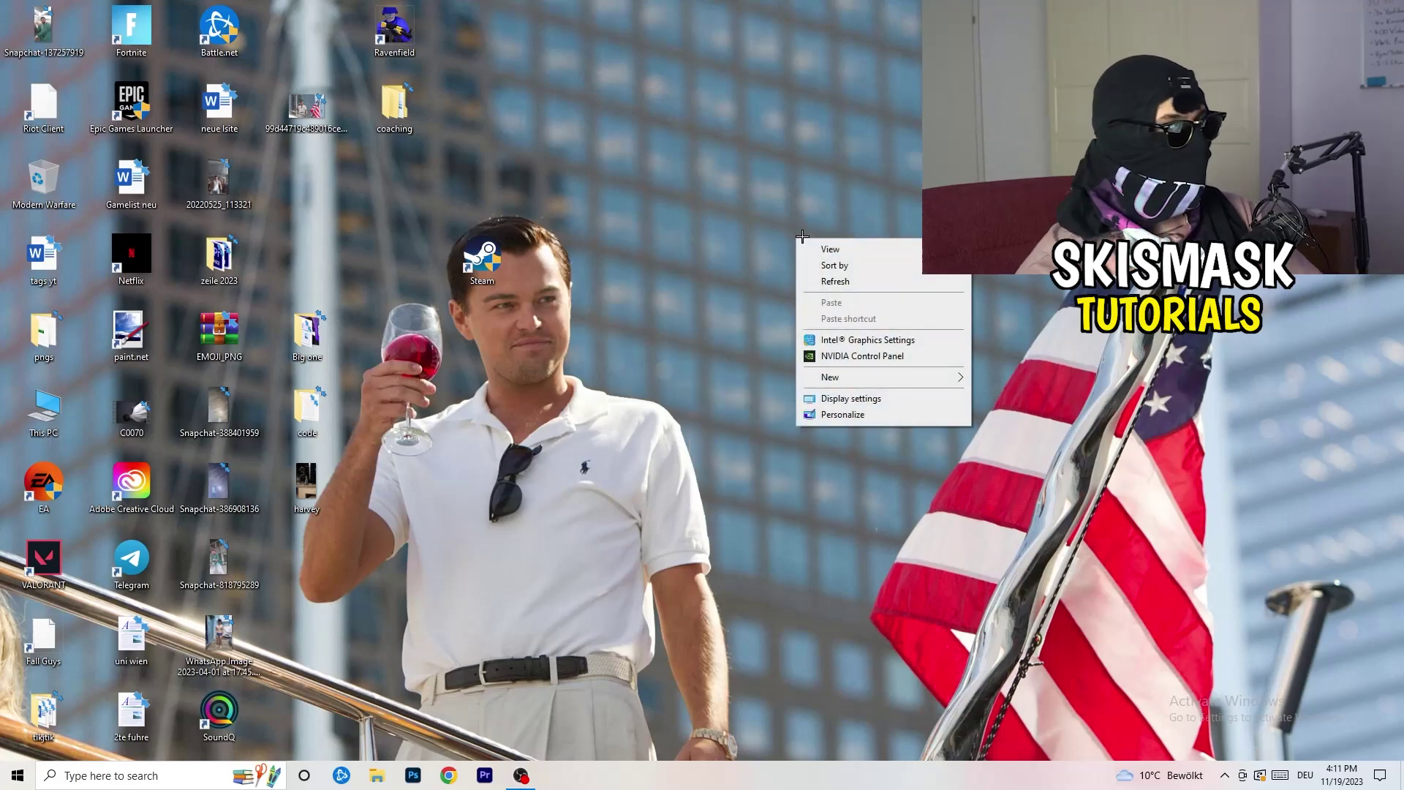
click(877, 356)
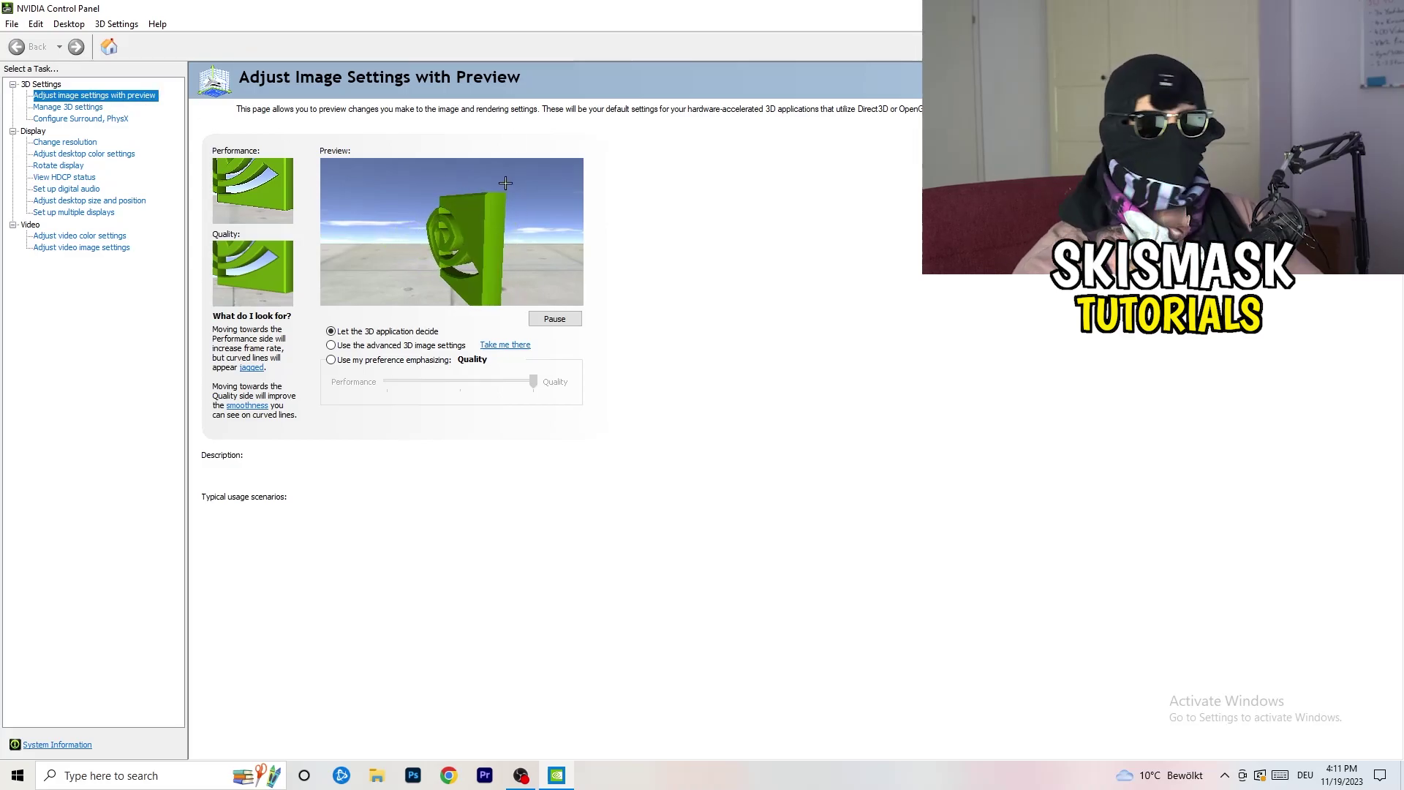
mouse_move(482, 357)
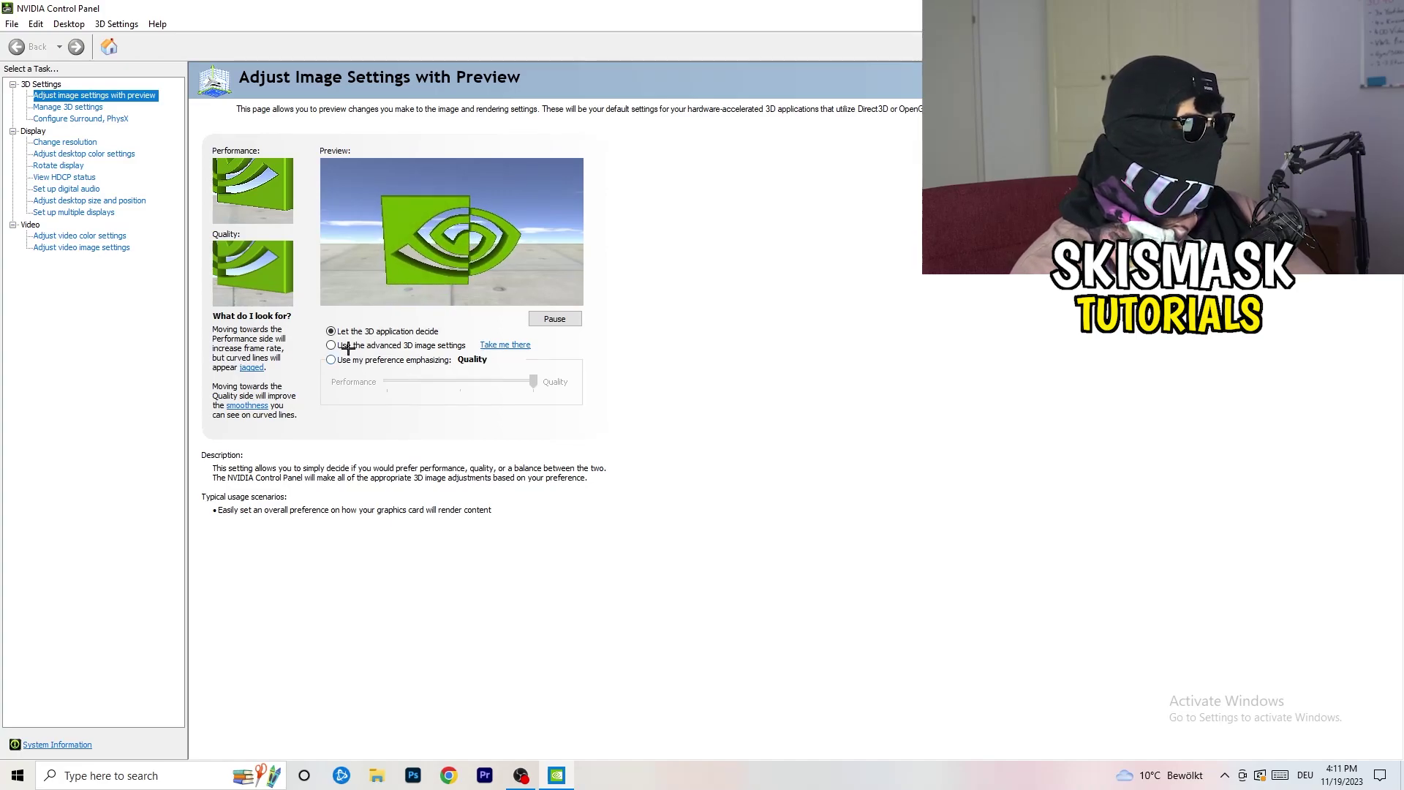
mouse_move(348, 349)
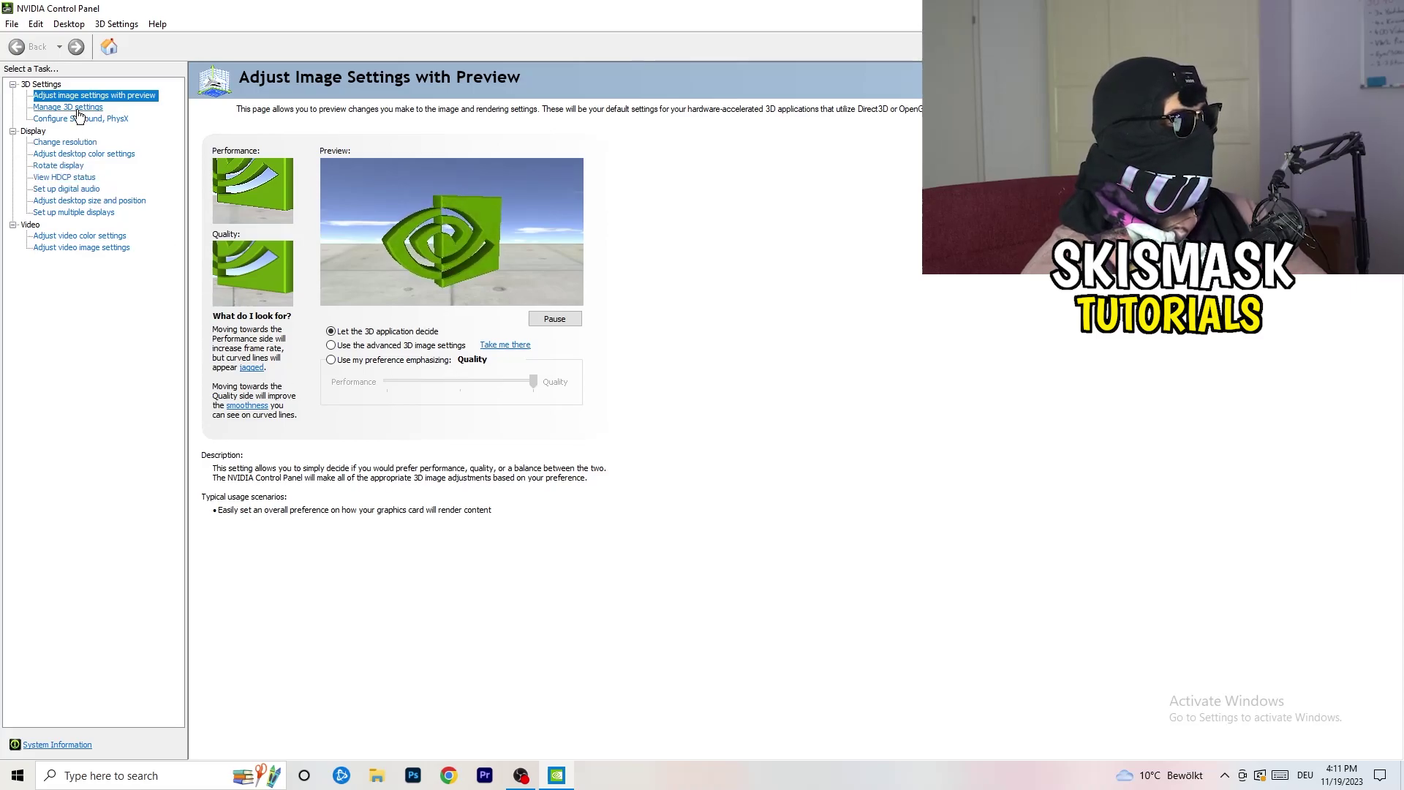
Confirm Change resolution shows 1920 × 1080 native at 60Hz, then close NVIDIA Control Panel
click(54, 144)
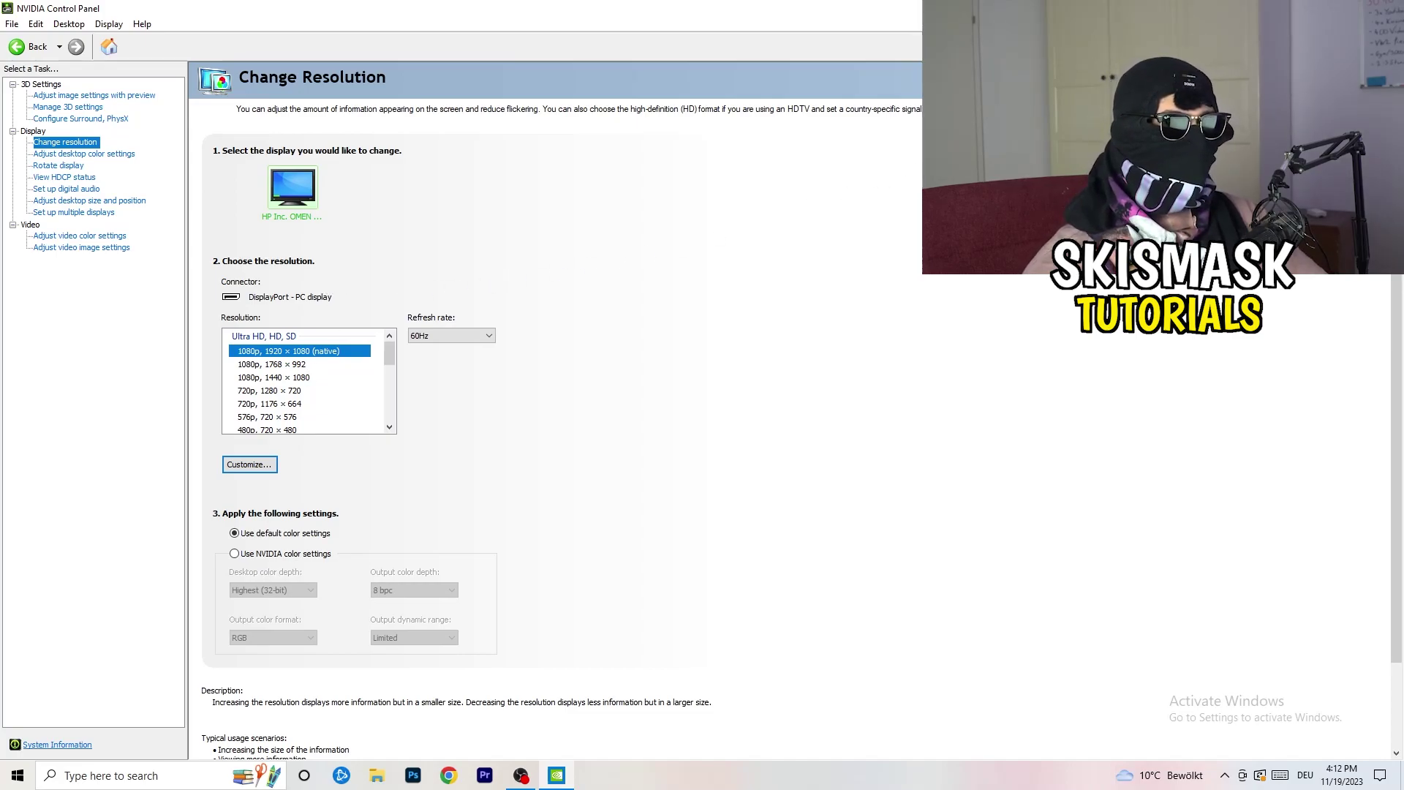
key(alt+F4)
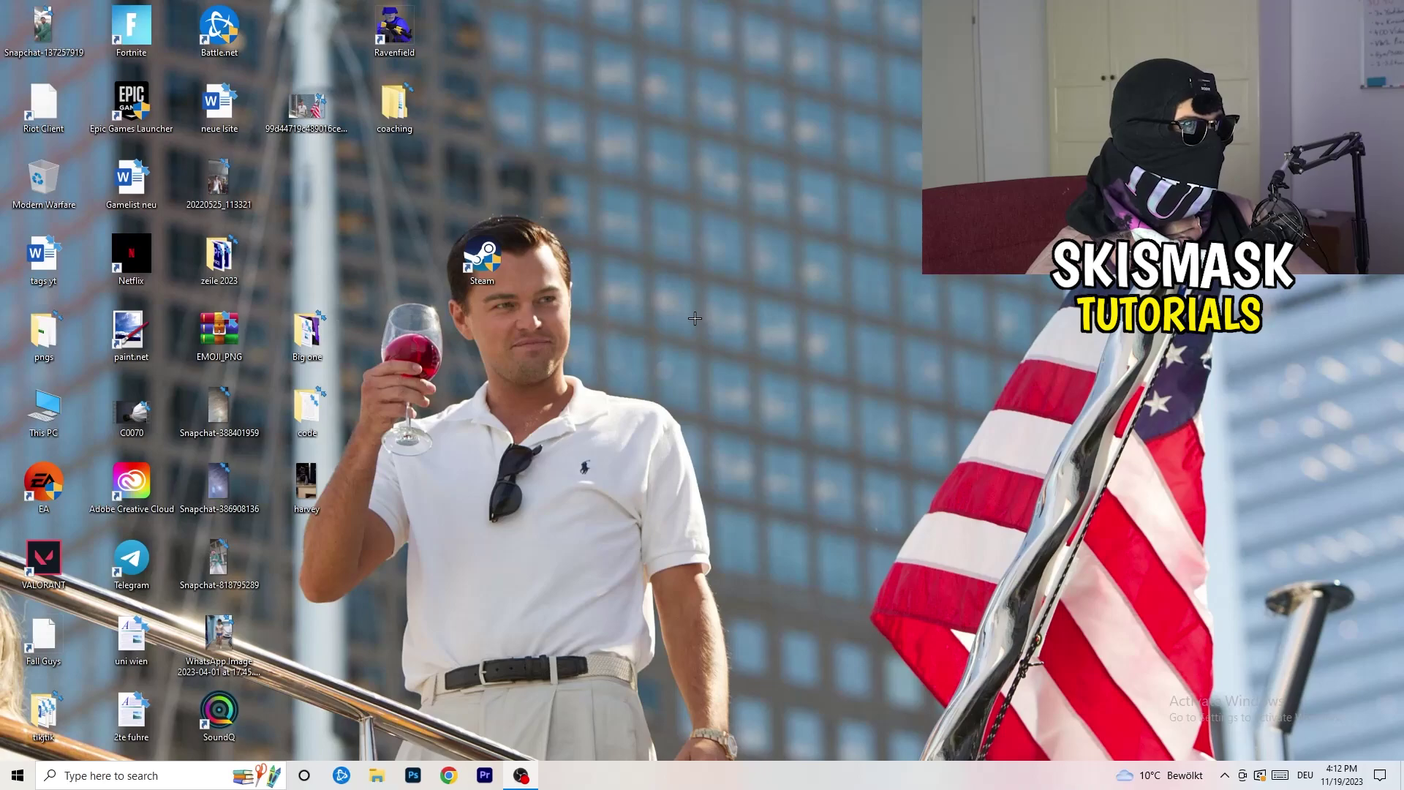
Open Windows Settings to the System Display page
click(16, 775)
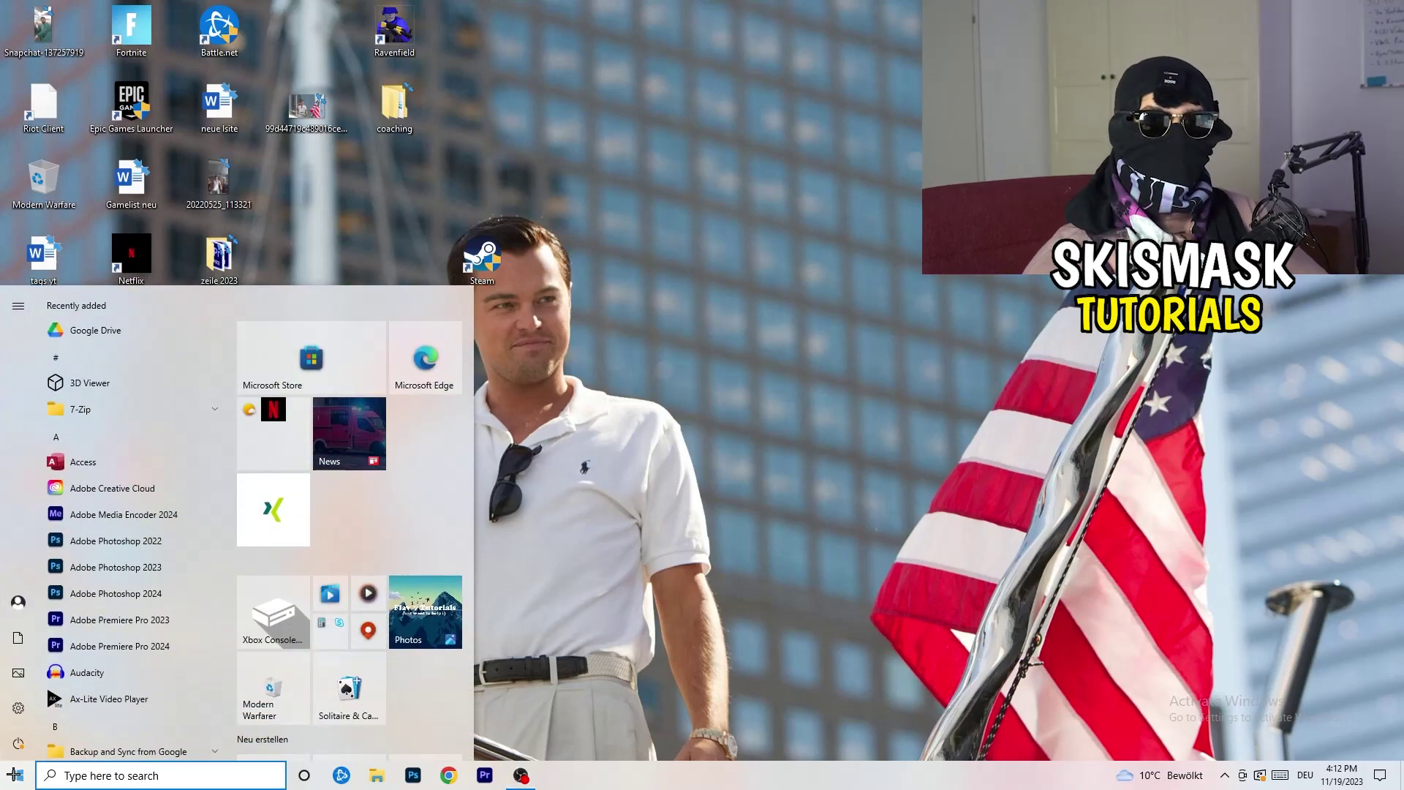
click(22, 710)
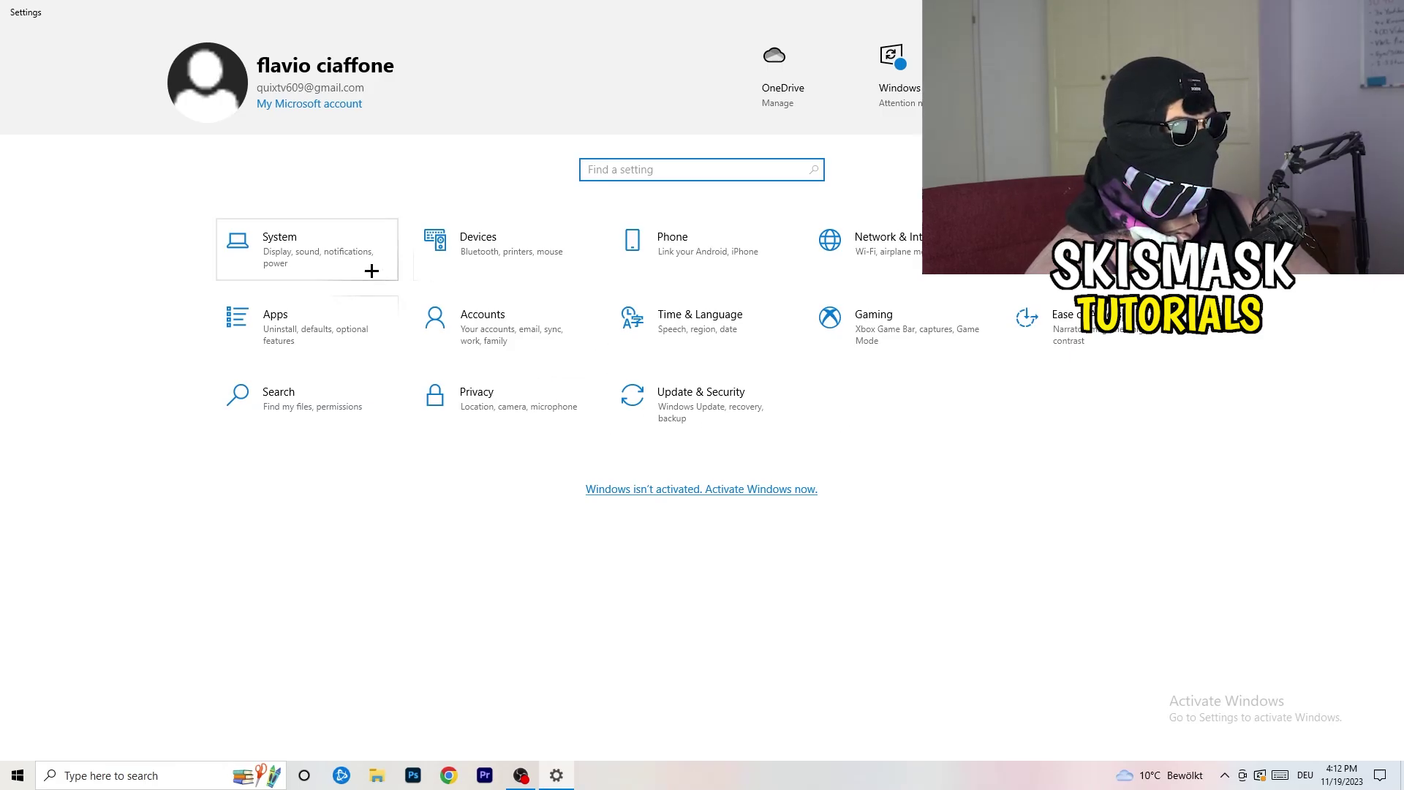
click(342, 254)
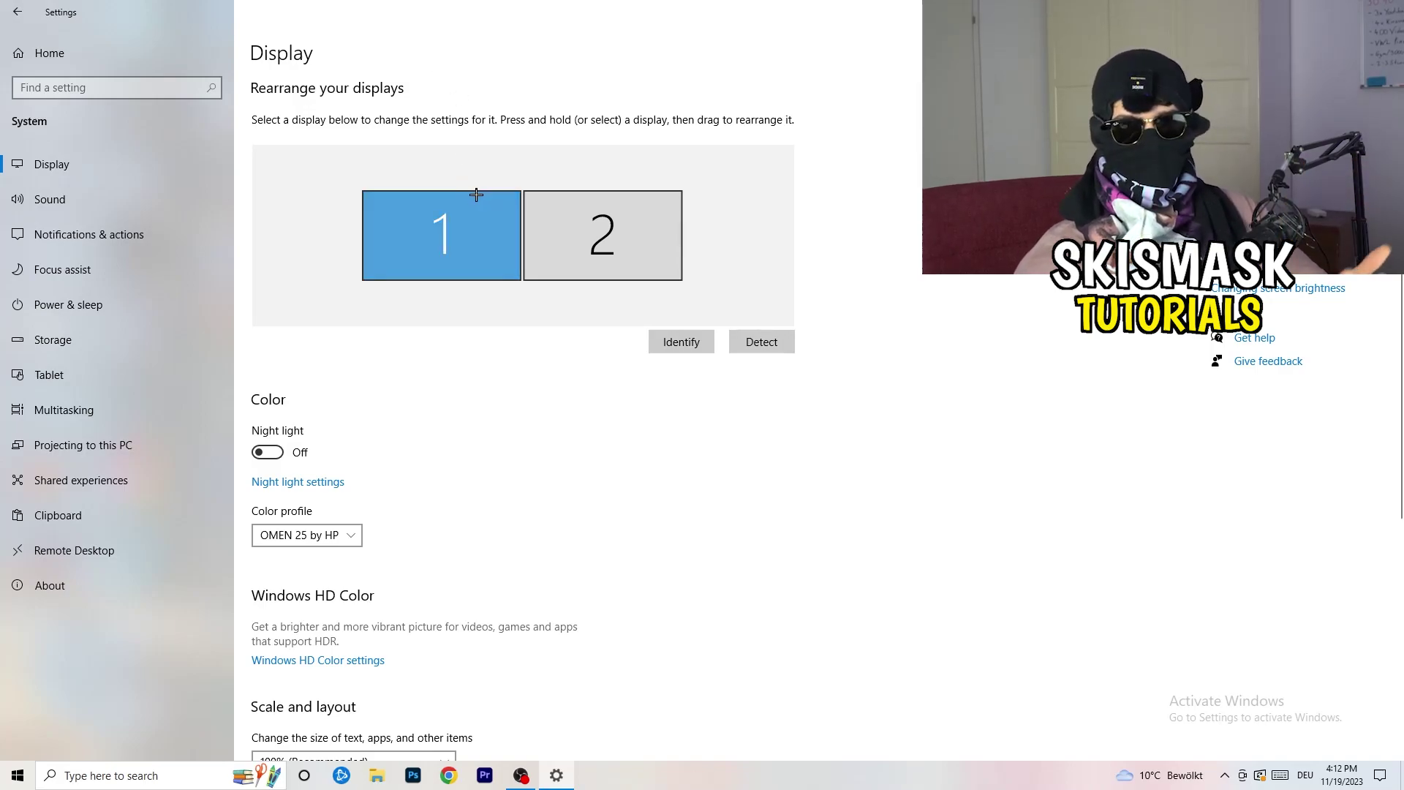
Verify scaling stays at 100% (Recommended) and resolution at 1920 × 1080 (Recommended)
scroll(459, 349, down, 5)
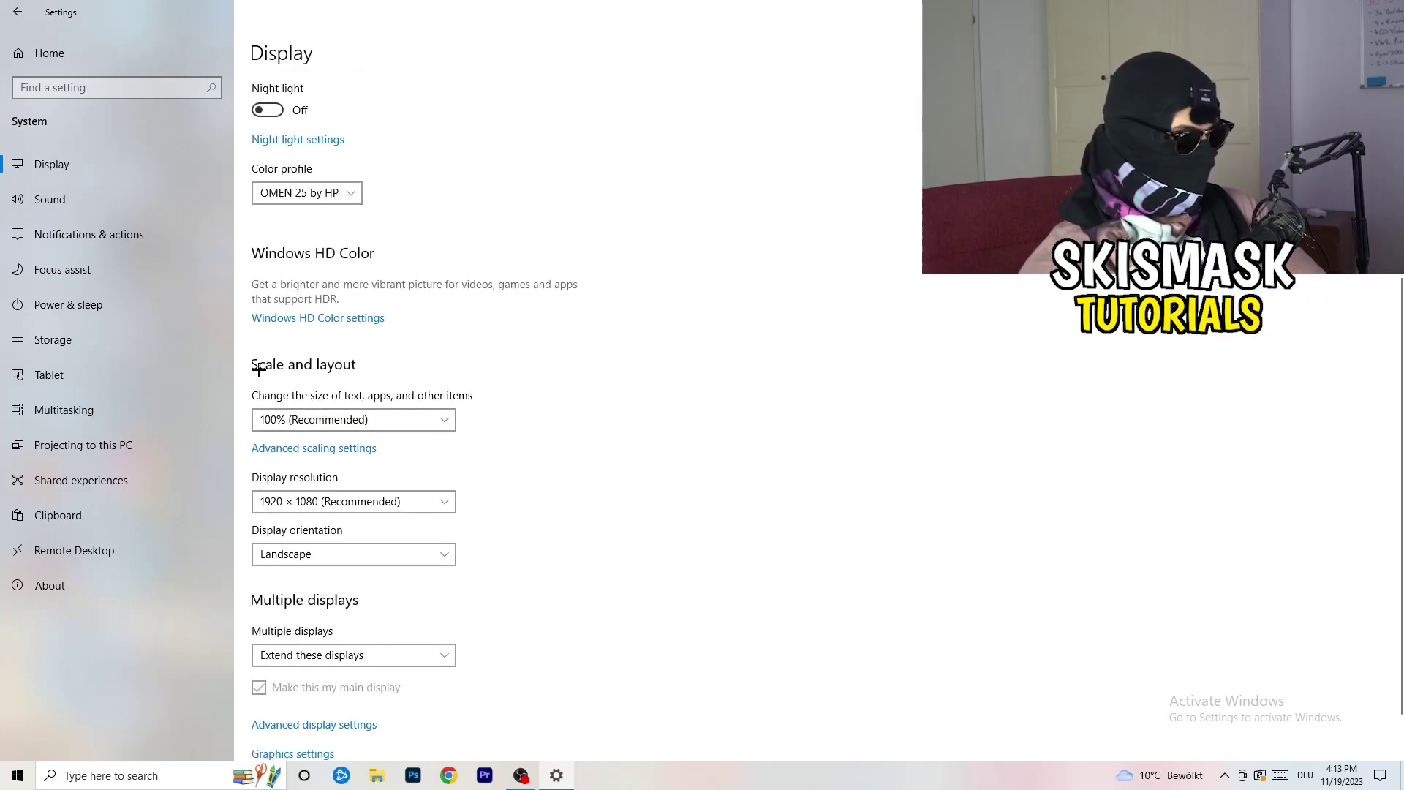
click(444, 421)
click(727, 452)
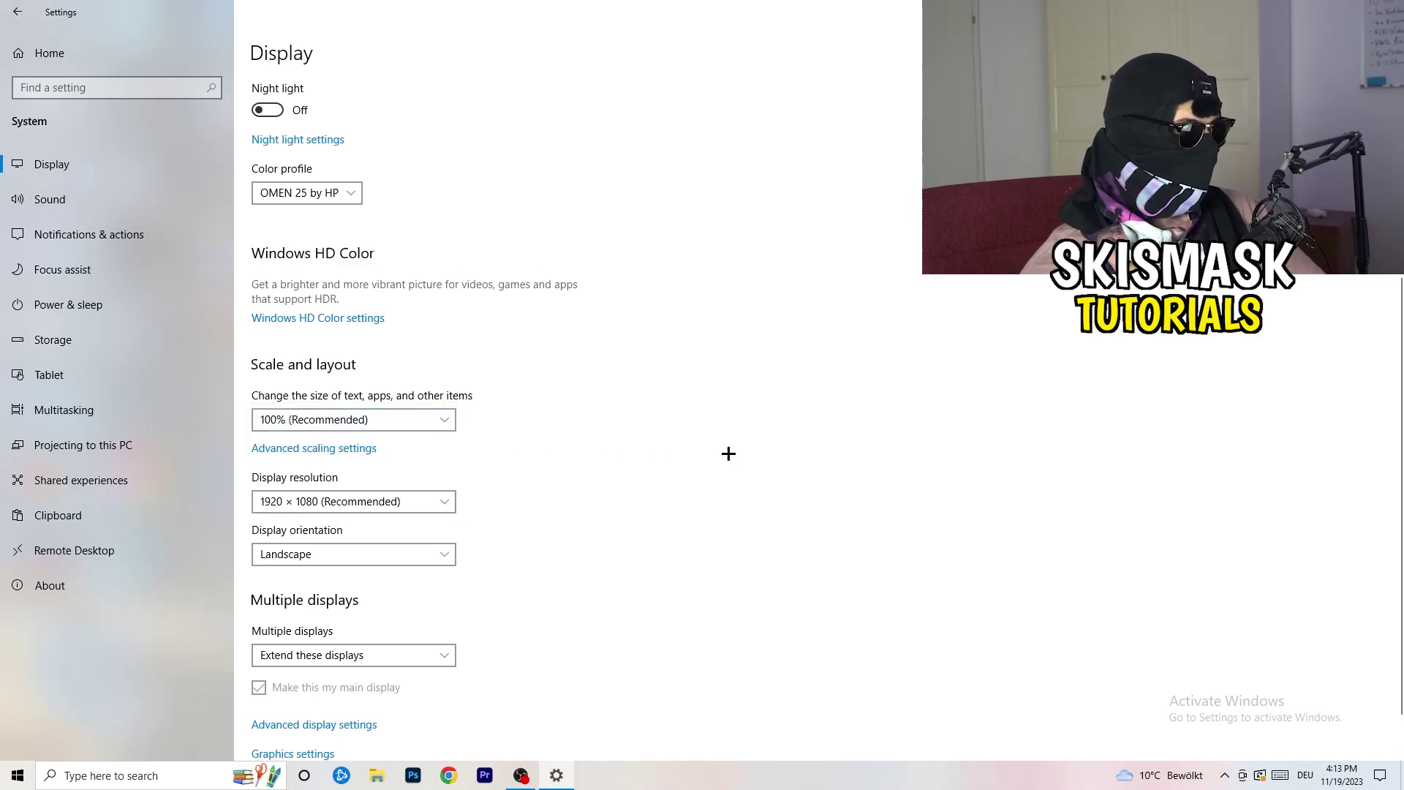
click(439, 421)
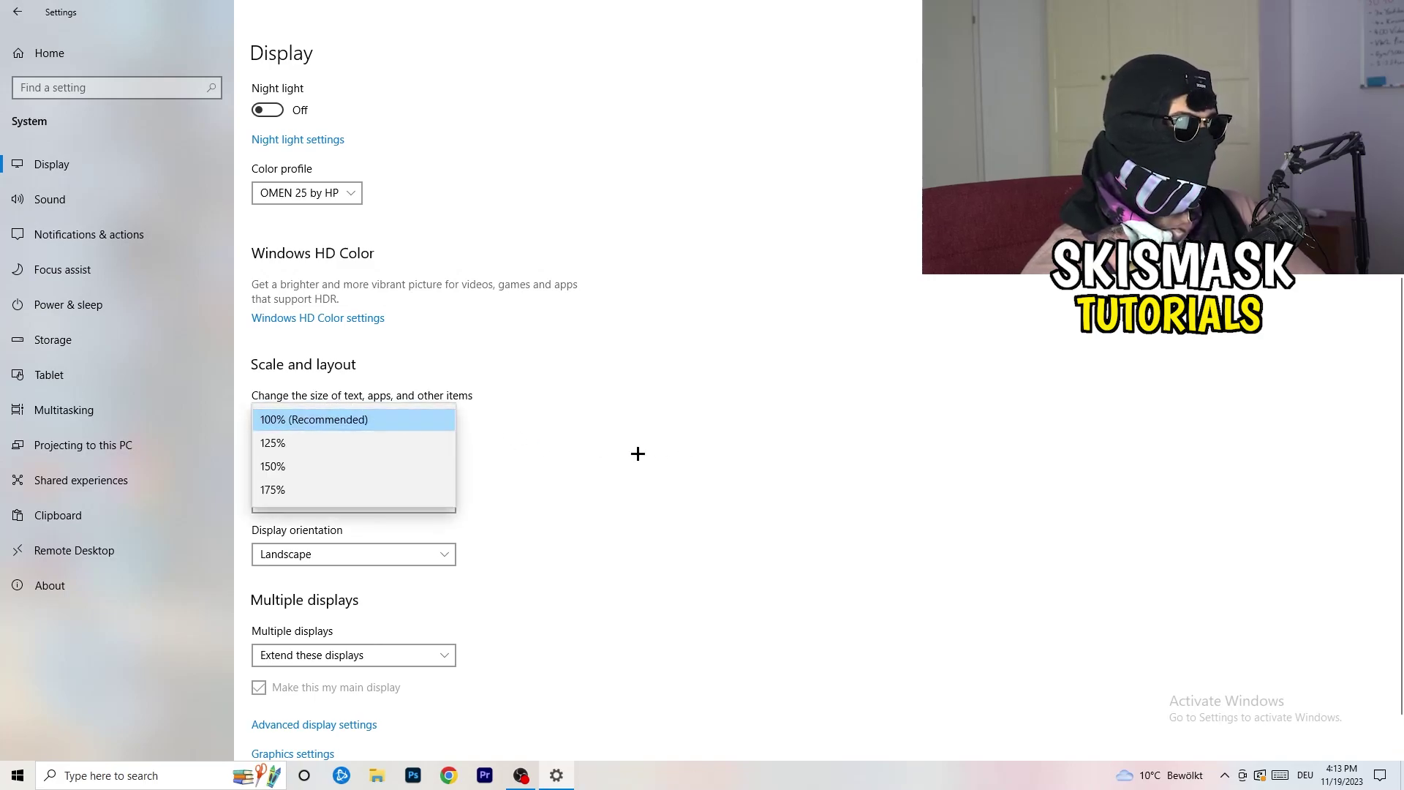
click(637, 453)
scroll(583, 454, down, 2)
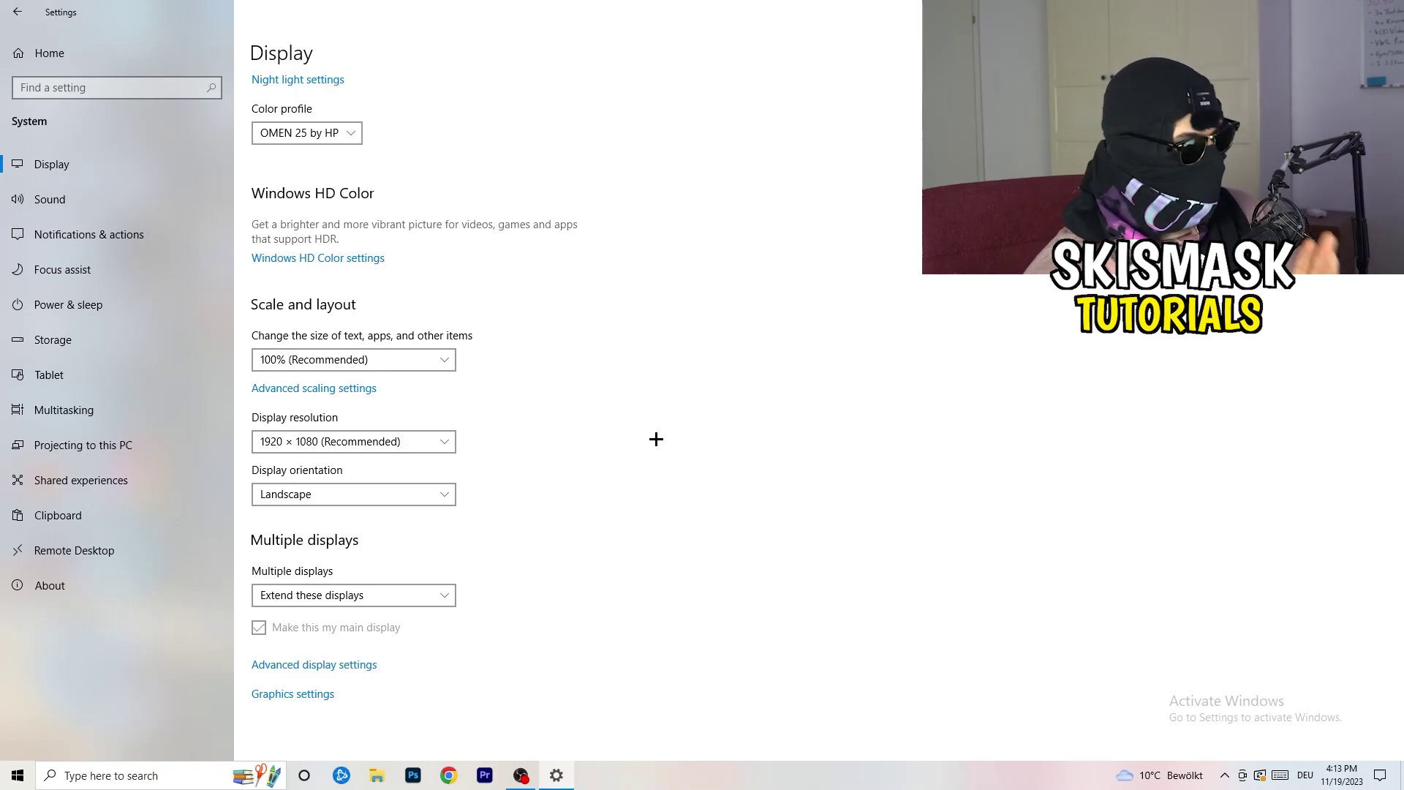
click(444, 442)
click(555, 410)
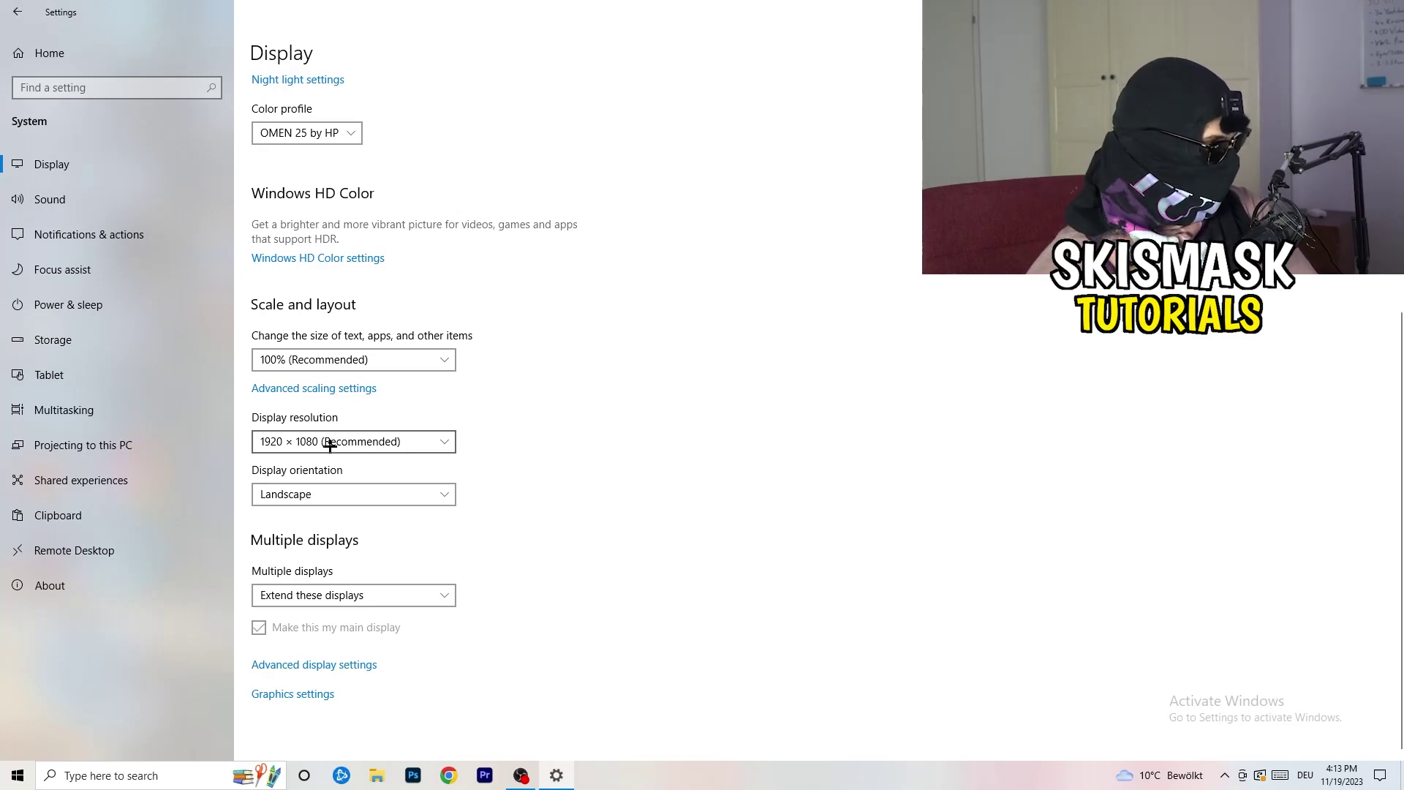
Review the power plans under Power & sleep, leaving Balanced (recommended) active
click(80, 304)
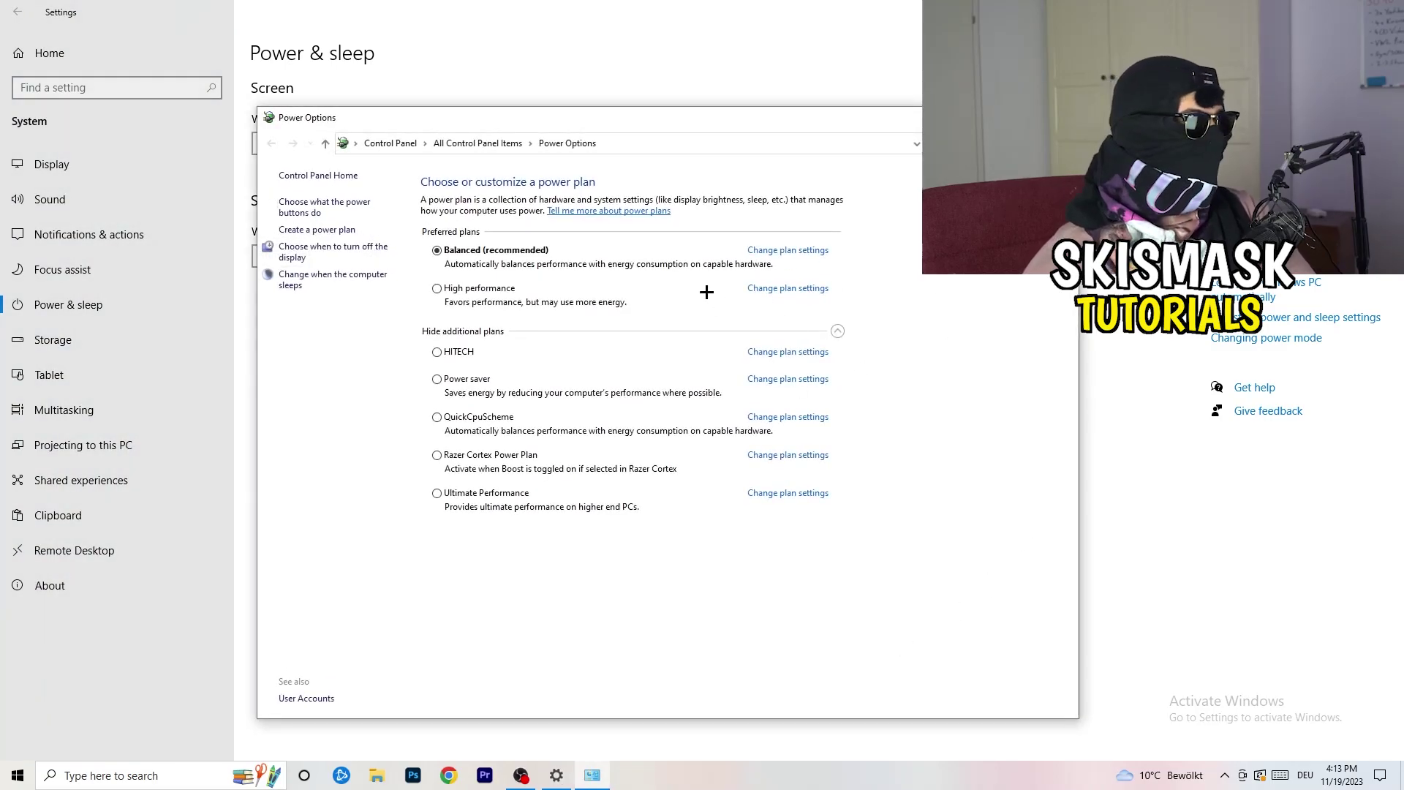
click(839, 333)
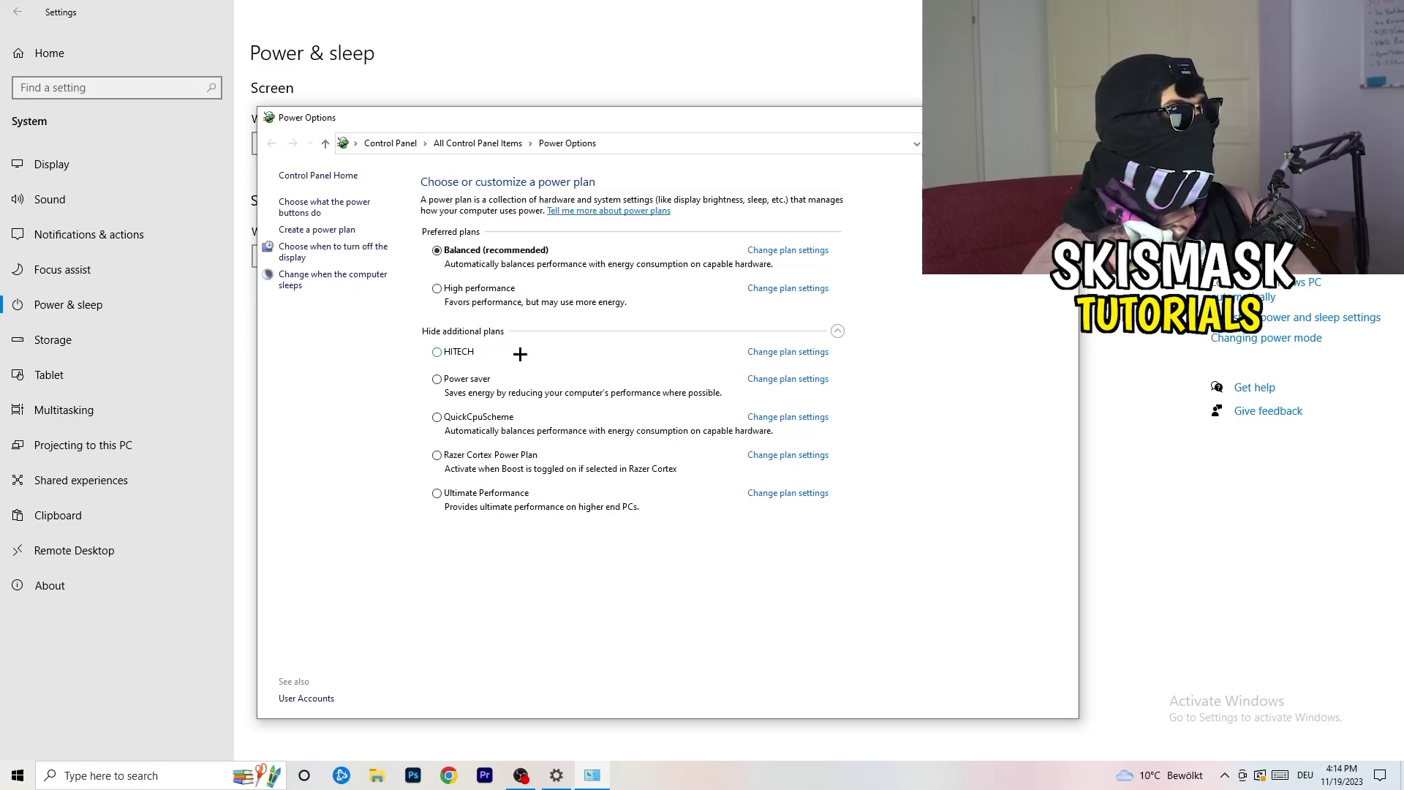
Close Power Options and open the Storage Sense configuration page
click(1062, 117)
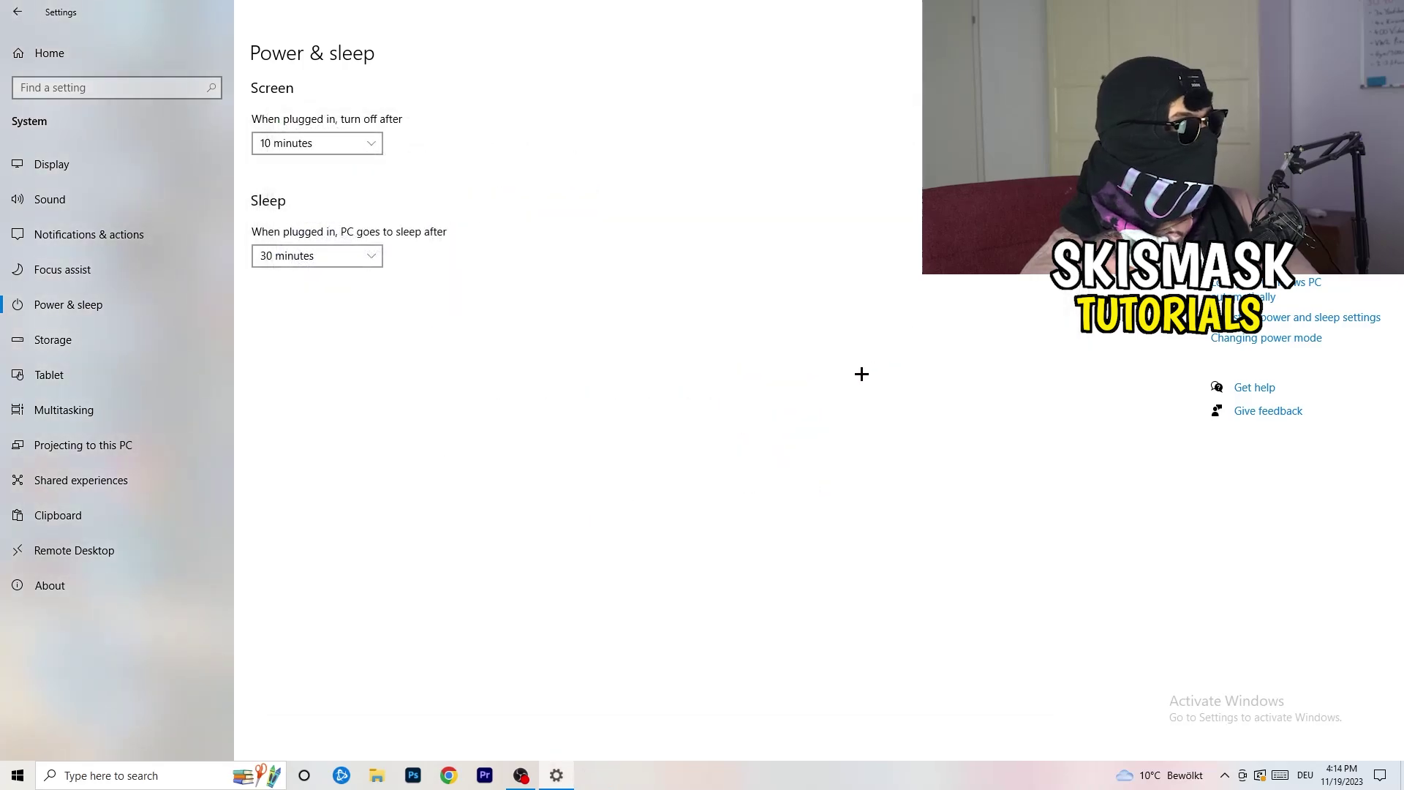
click(143, 344)
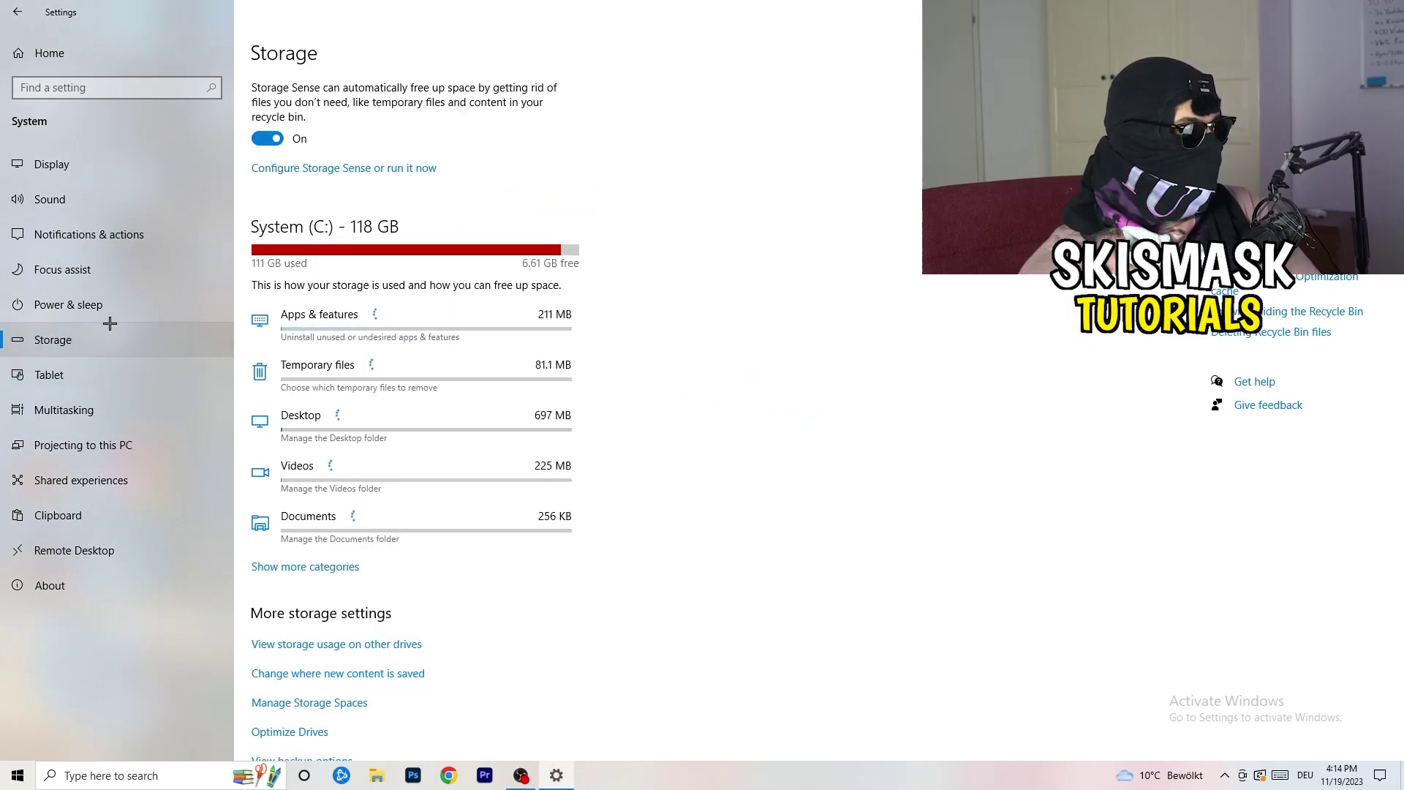
click(332, 170)
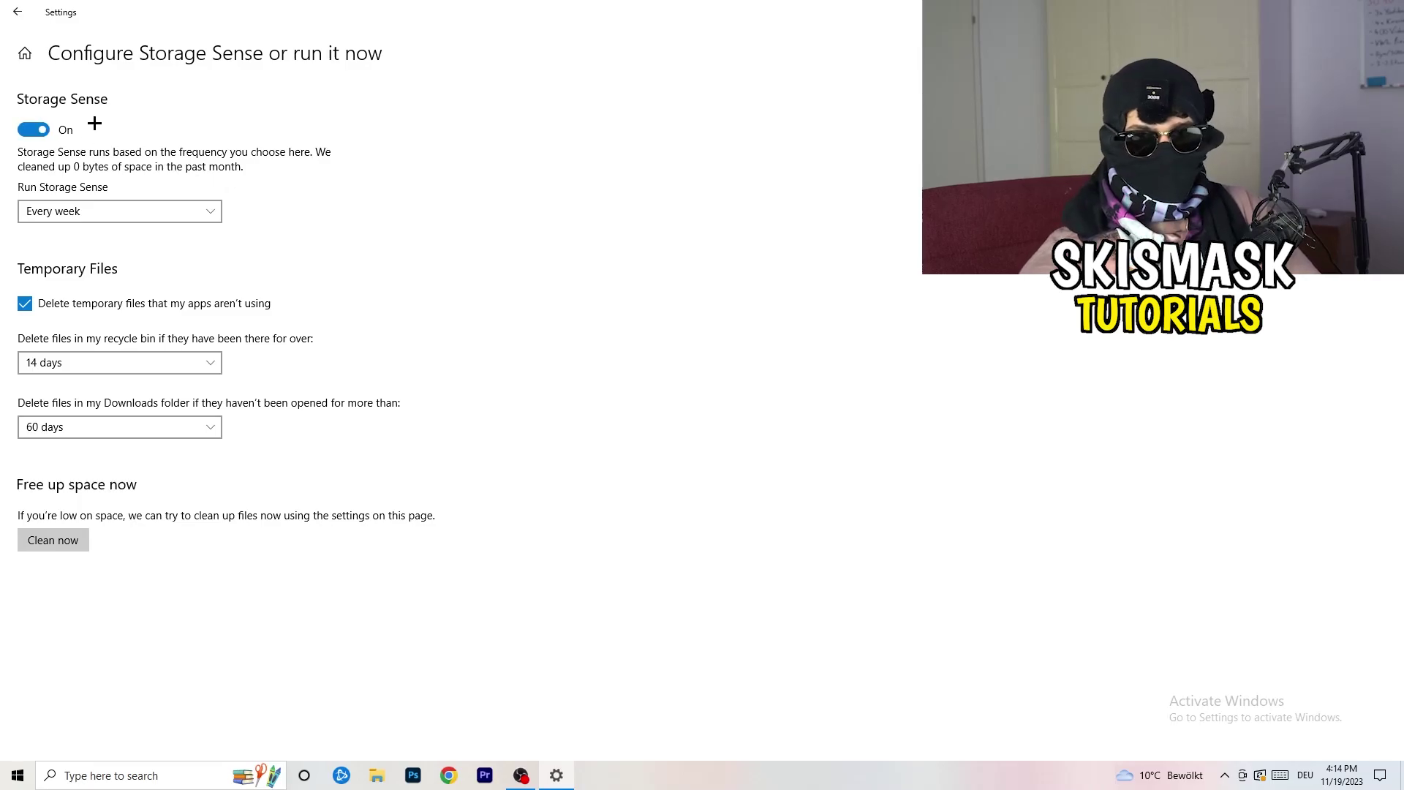
Keep Storage Sense running every week, recycle bin cleanup at 14 days, Downloads at 60 days
click(111, 209)
click(150, 200)
click(103, 211)
click(103, 207)
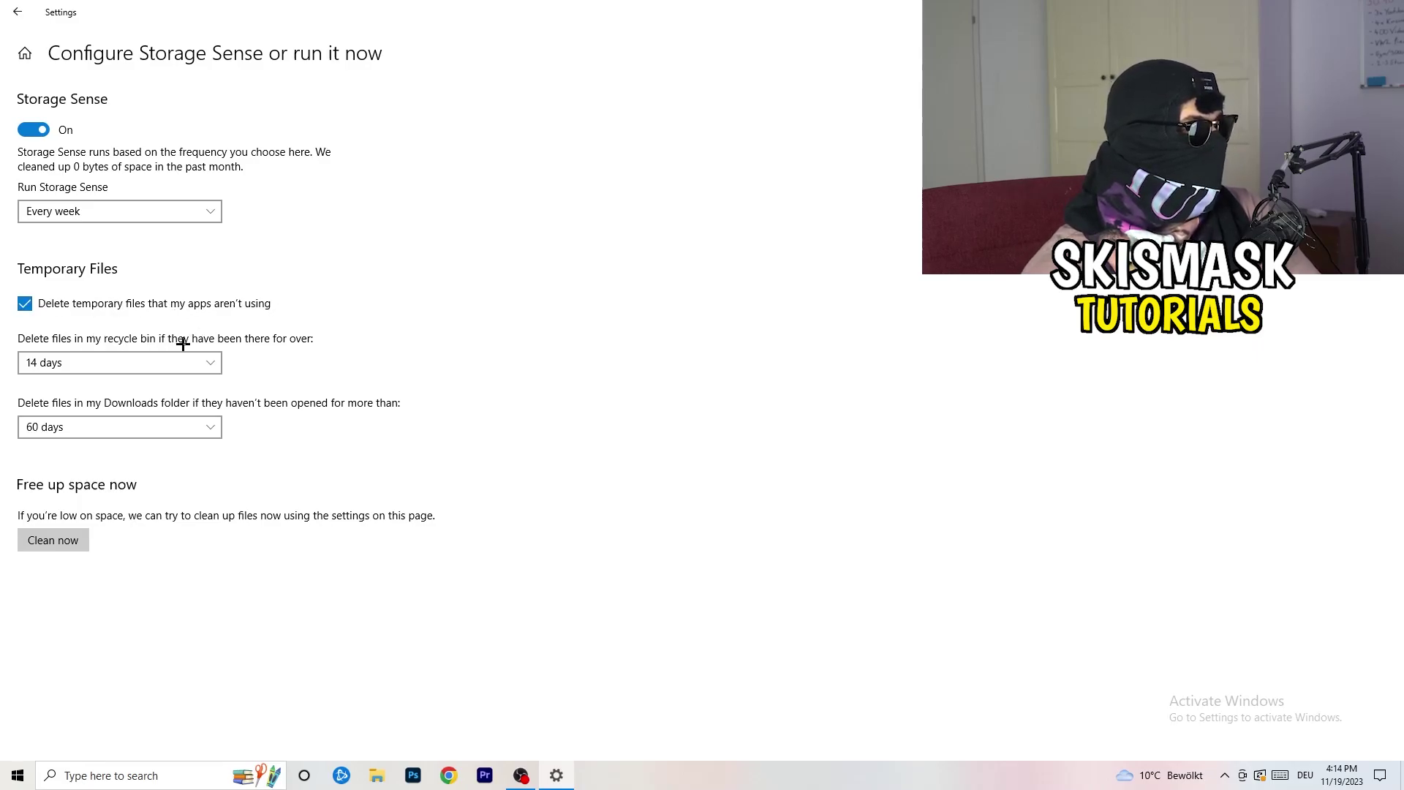
click(212, 362)
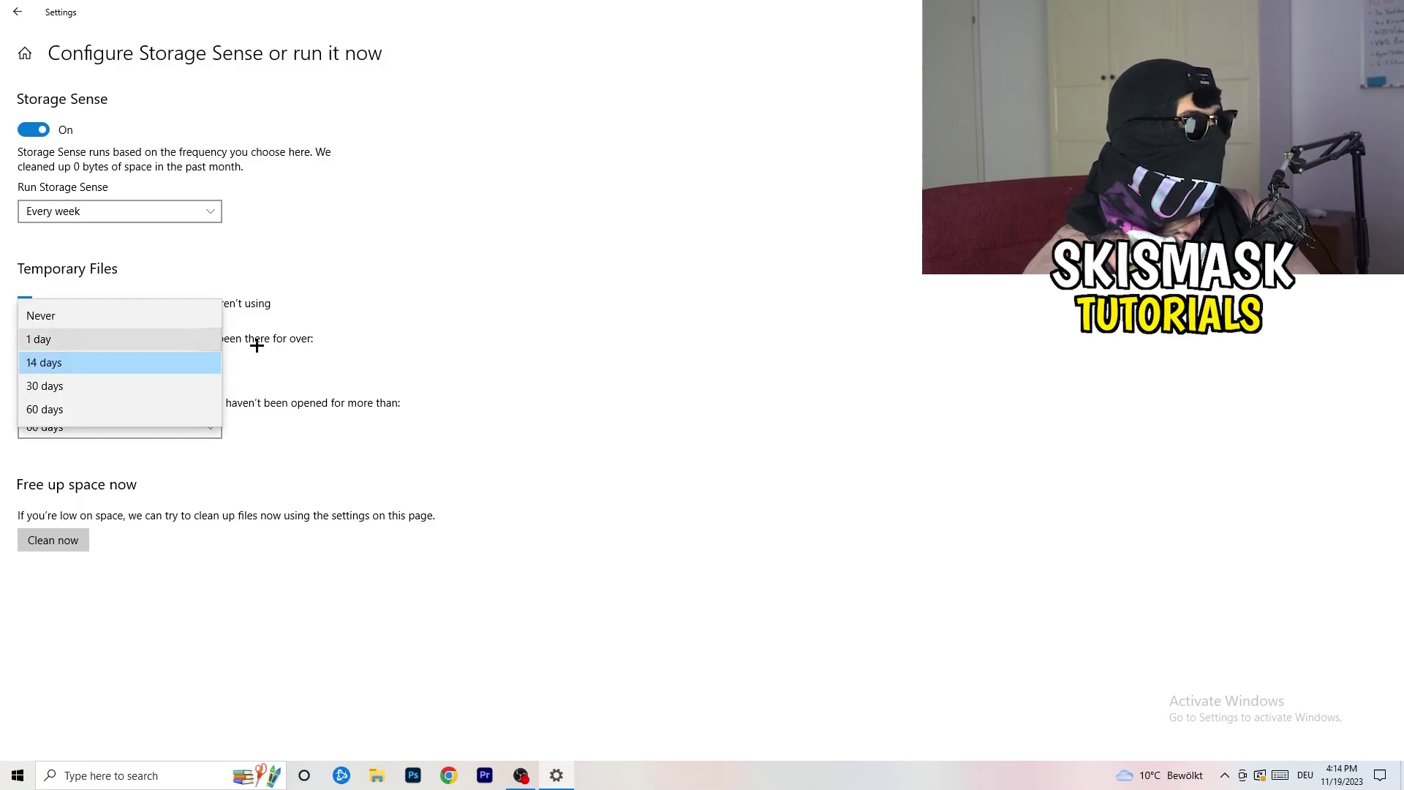
click(690, 295)
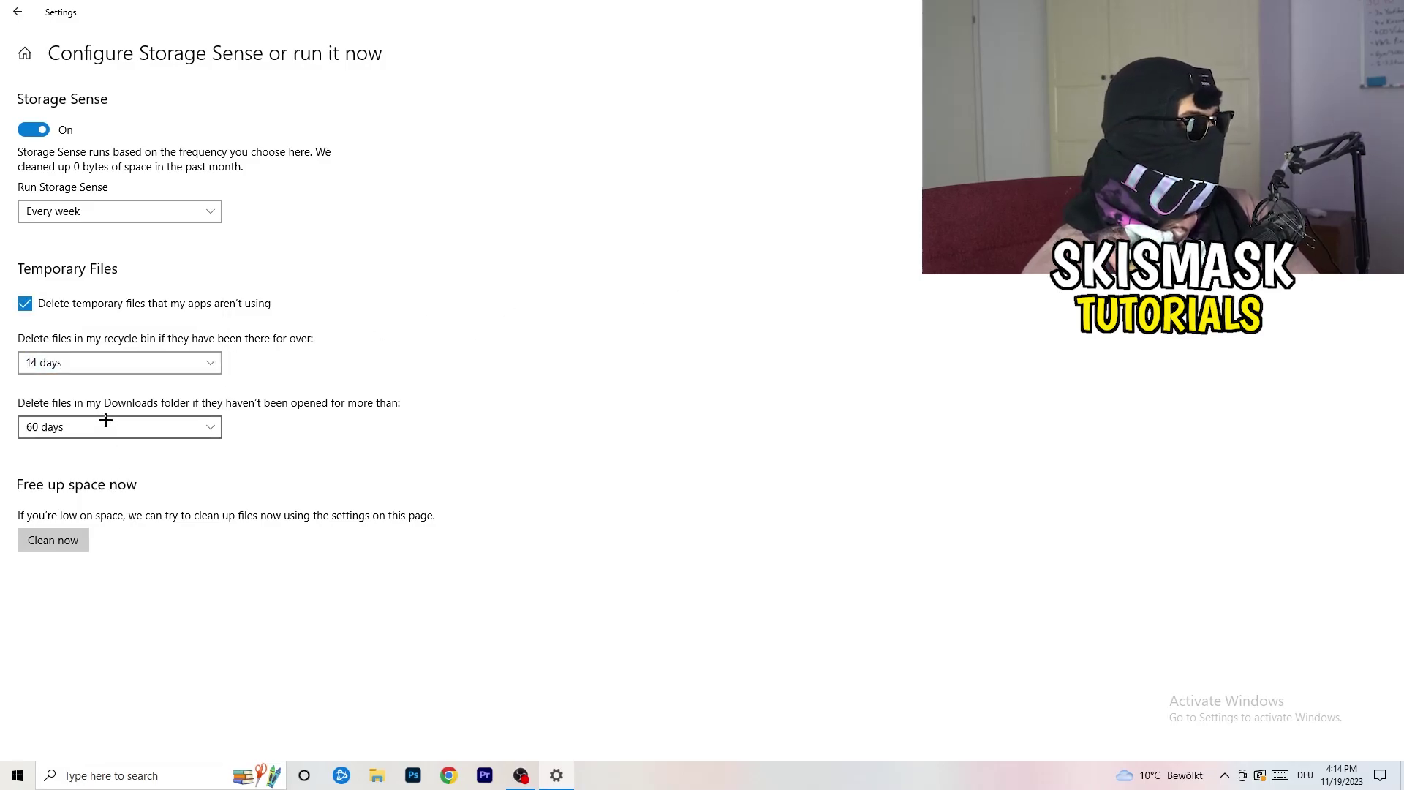
click(189, 426)
click(667, 329)
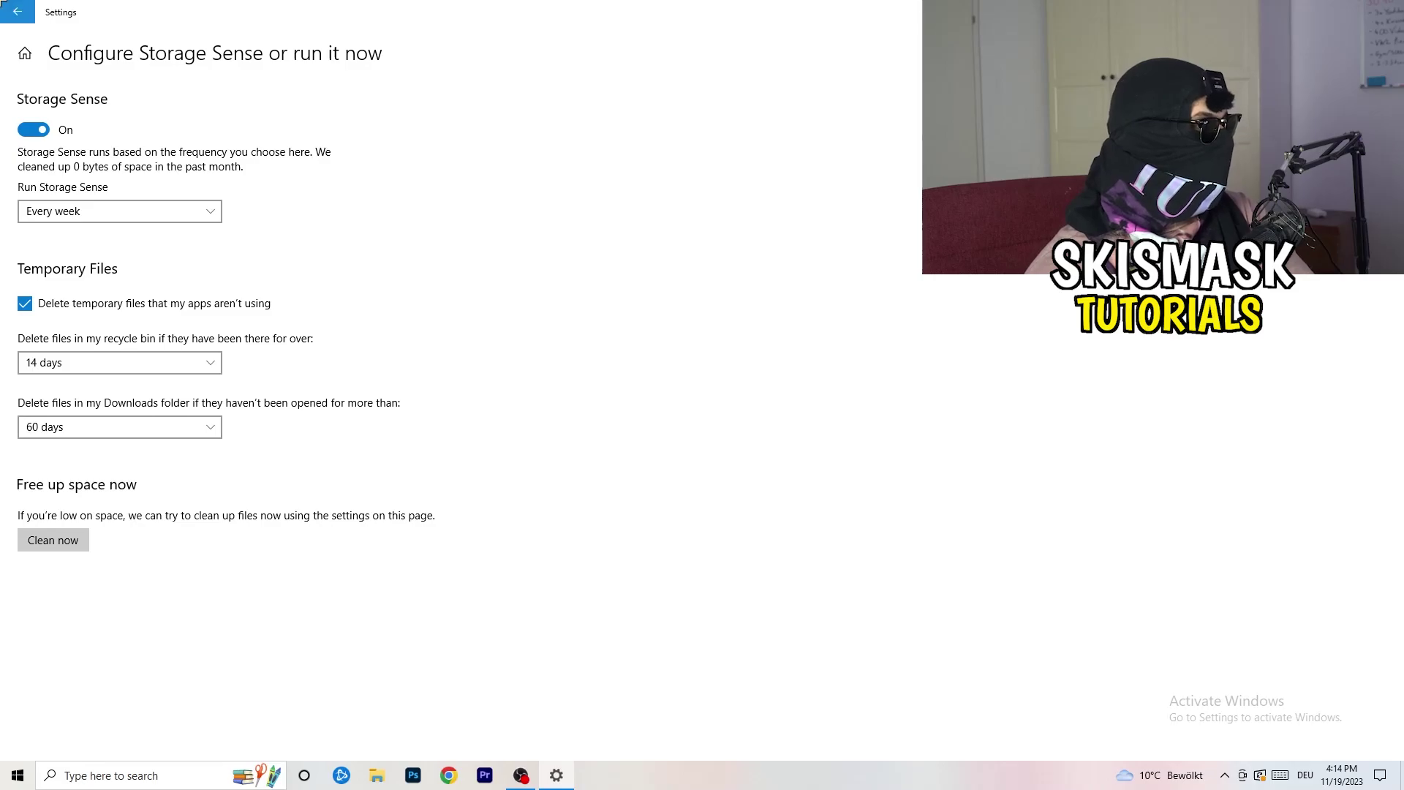
click(10, 8)
Check Xbox Game Bar is off and view Captures with background recording off
click(10, 6)
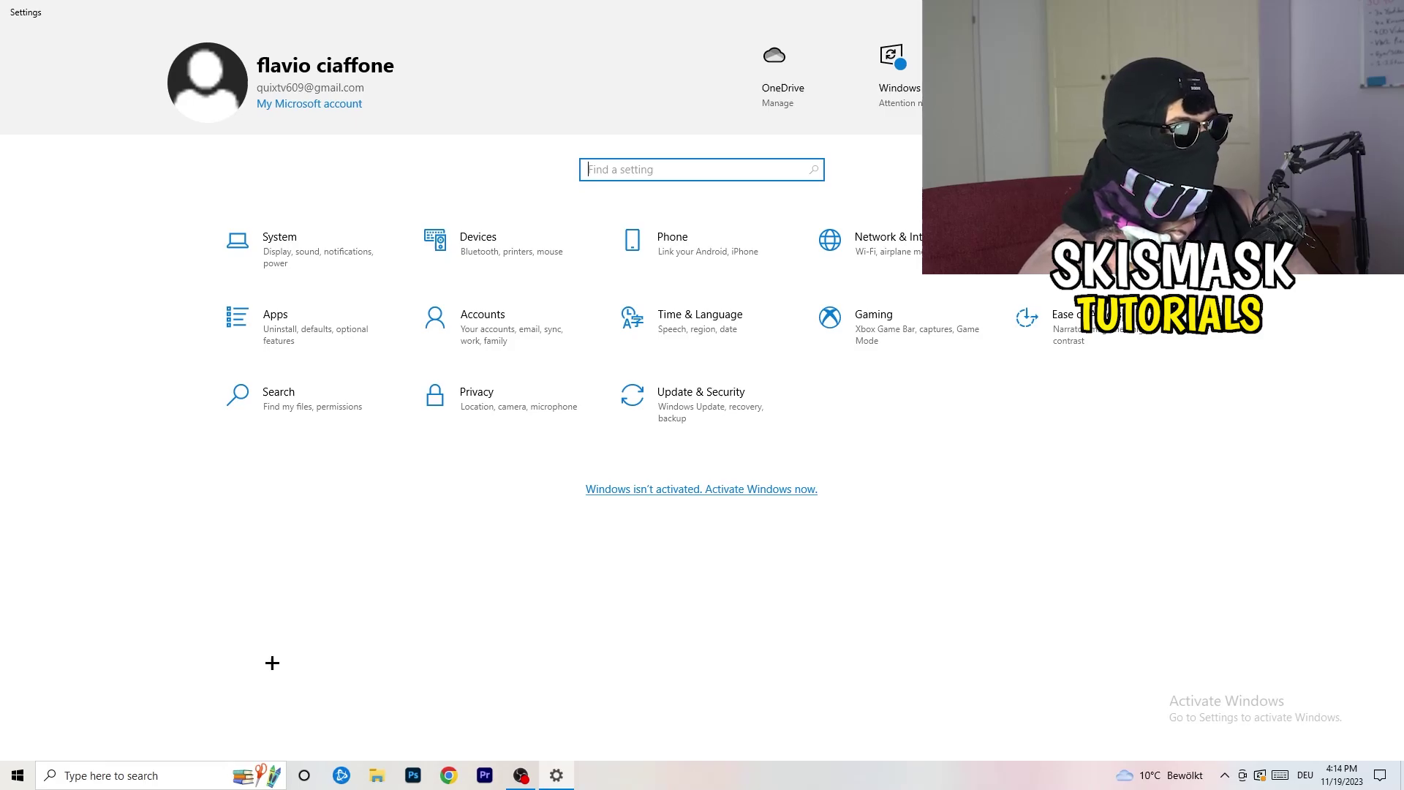
click(931, 329)
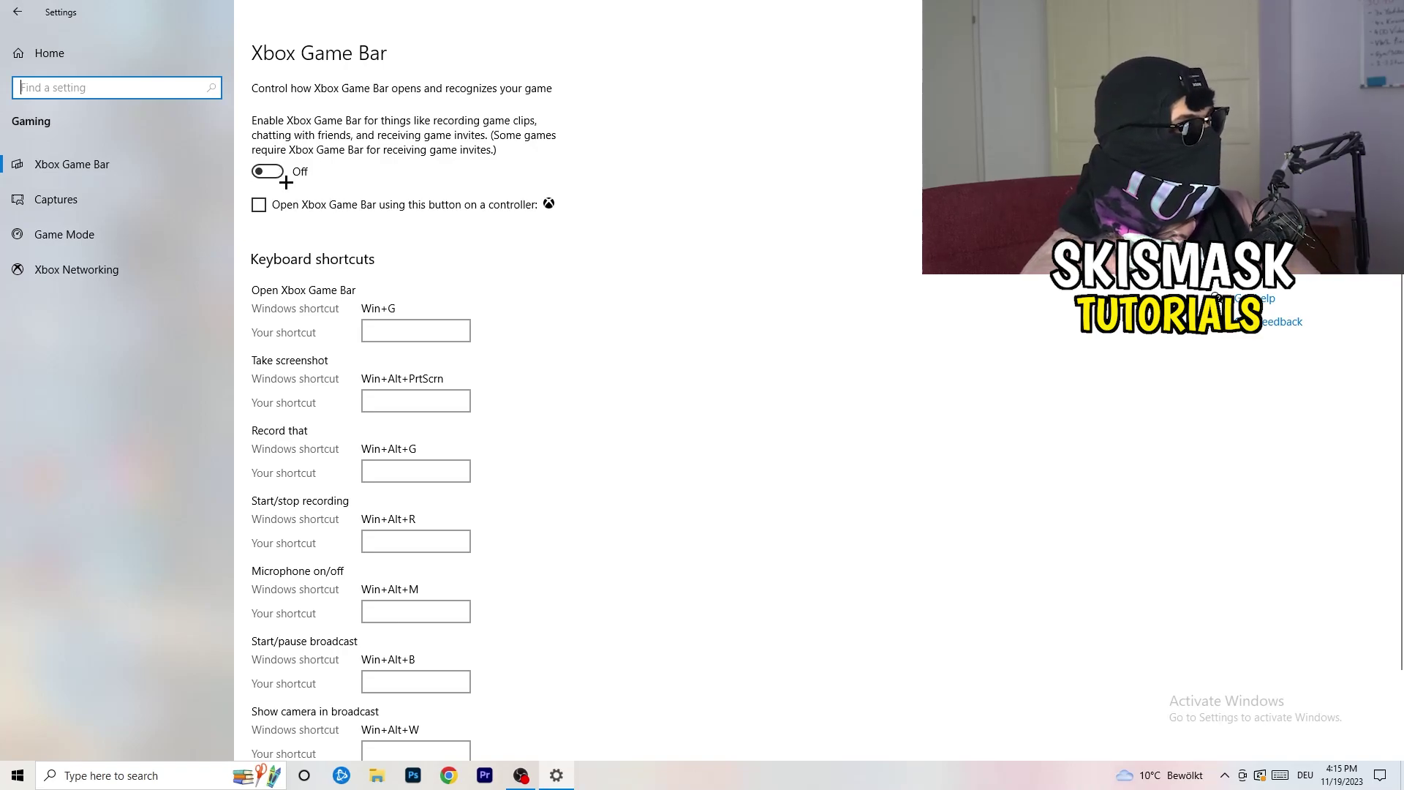
click(55, 199)
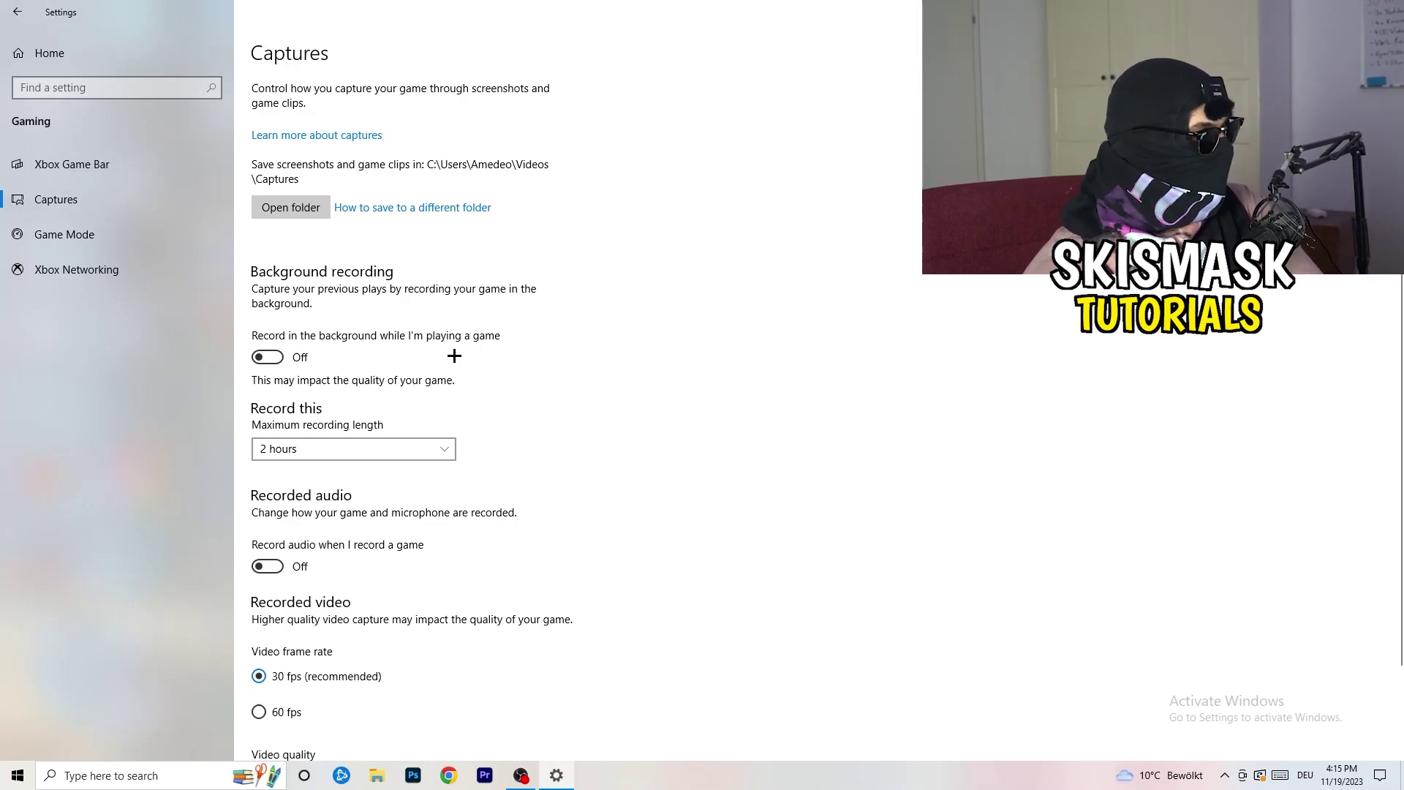
Confirm Game Mode is on, then close Windows Settings
scroll(454, 356, down, 3)
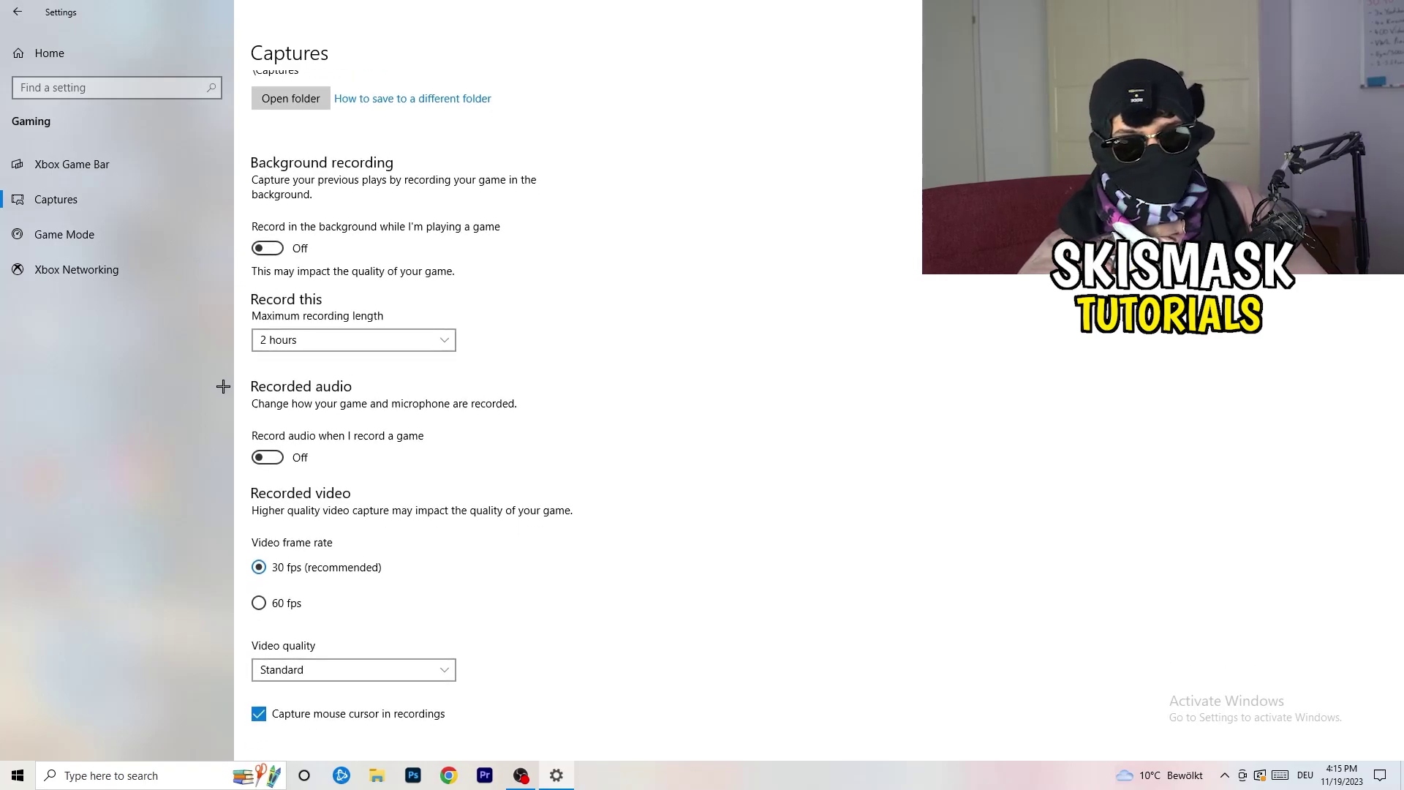
click(126, 244)
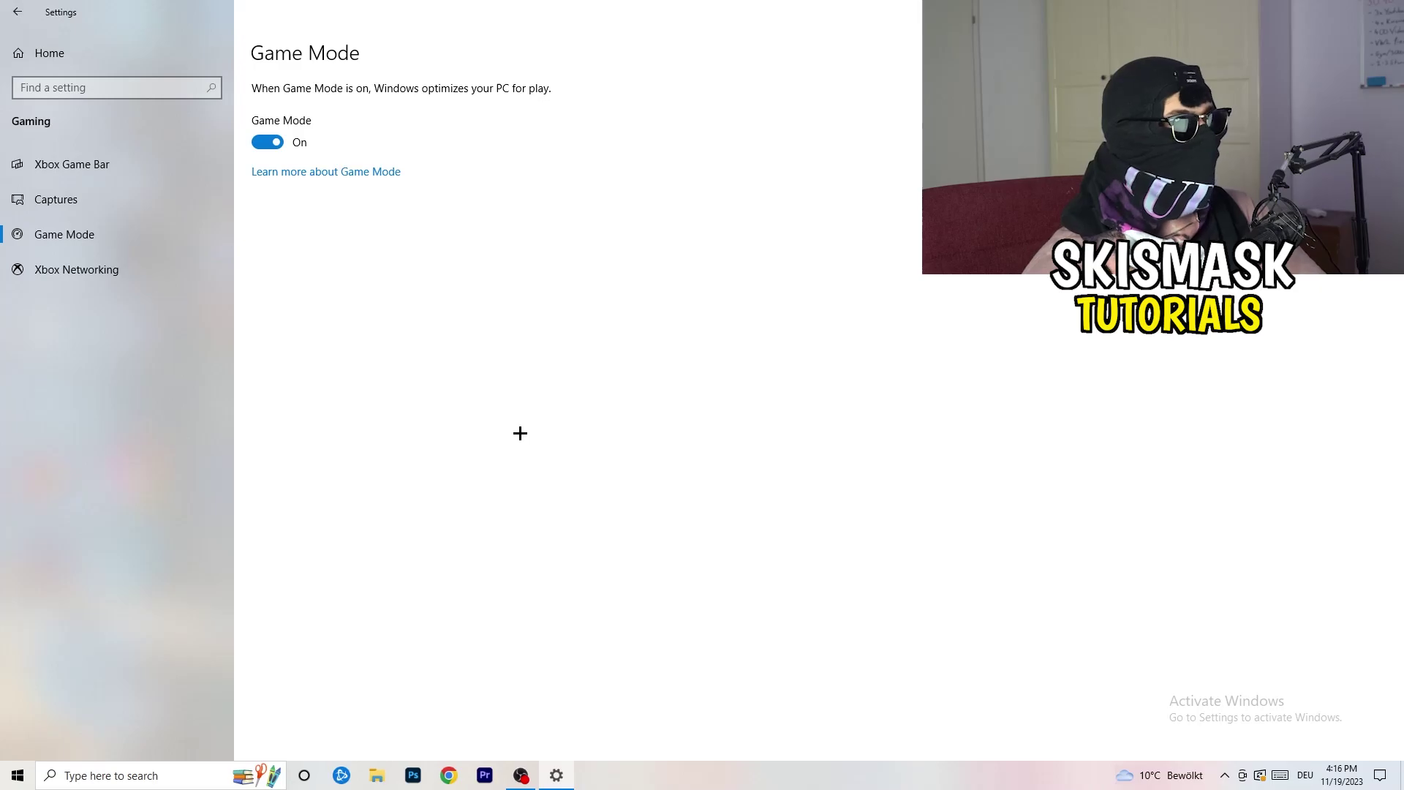
key(alt+F4)
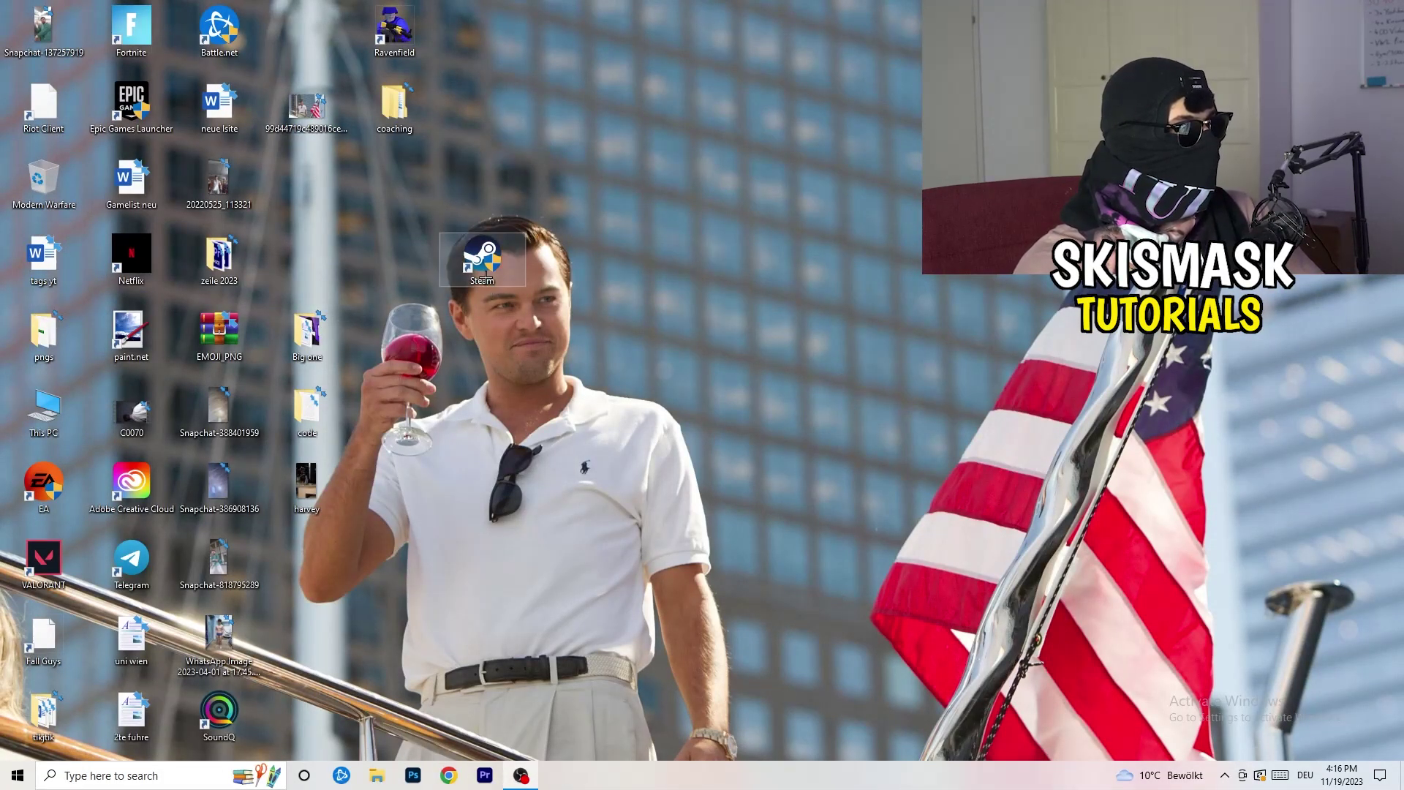
Set the Steam shortcut to Windows 8 compatibility mode with Run as administrator, and apply
drag(486, 274, 658, 263)
right_click(668, 256)
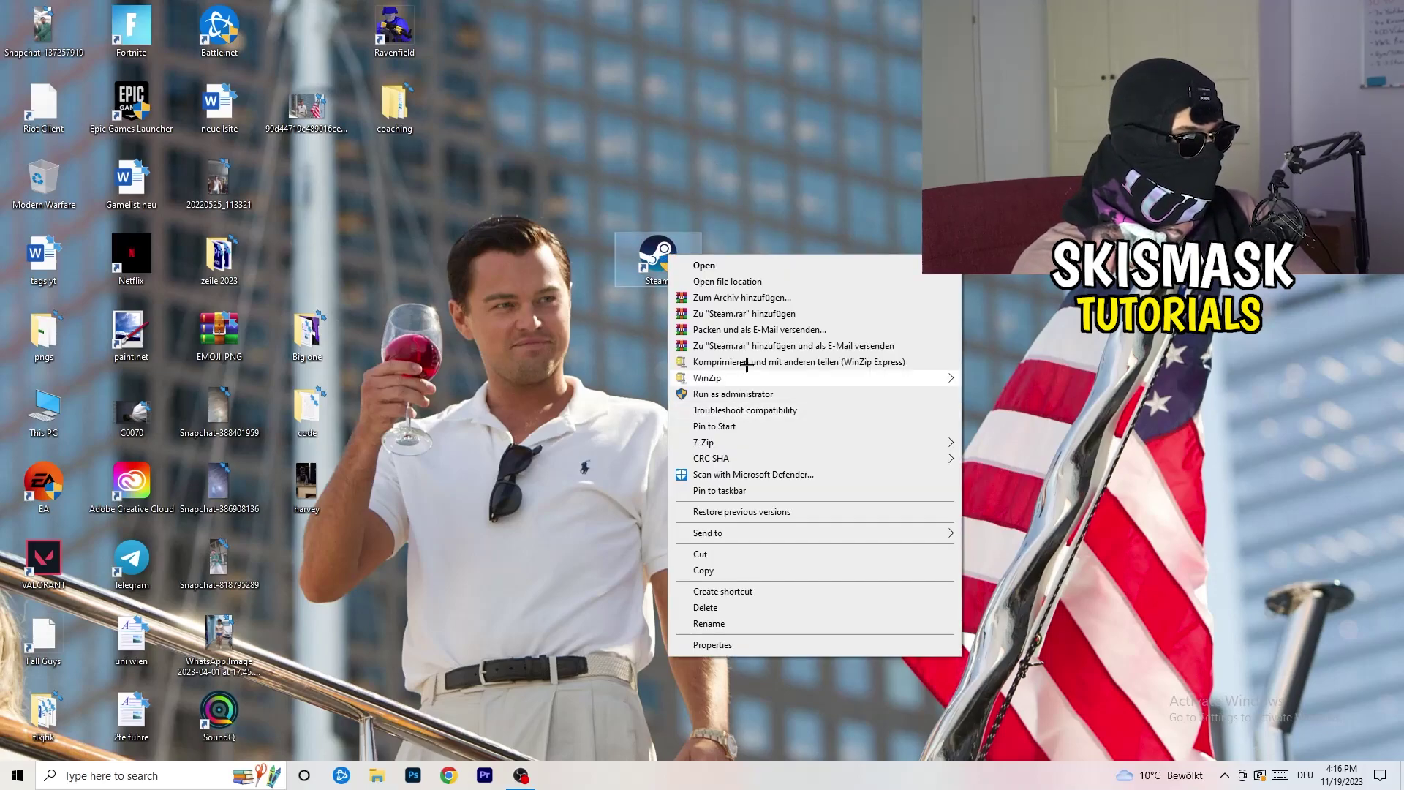
click(752, 650)
drag(765, 272, 494, 135)
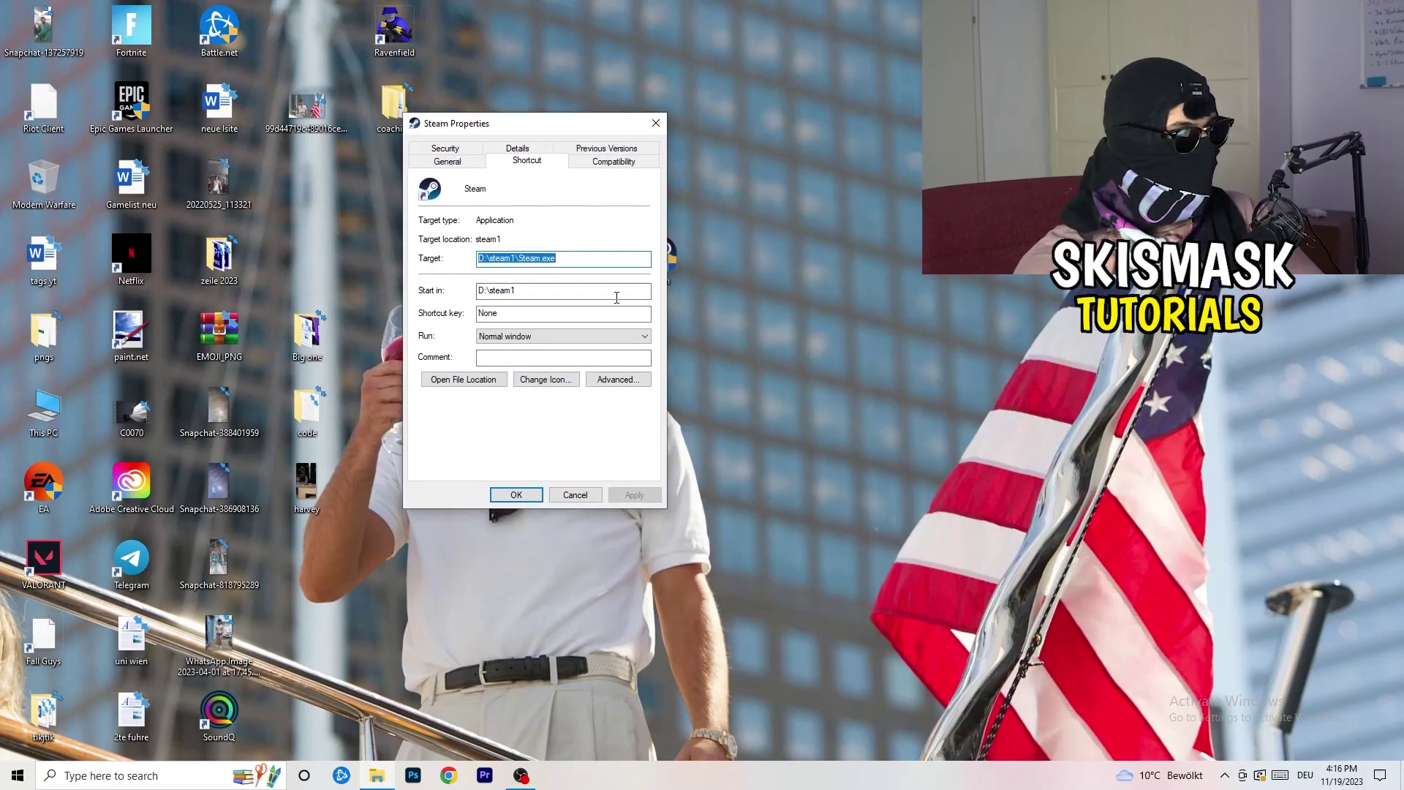
click(584, 159)
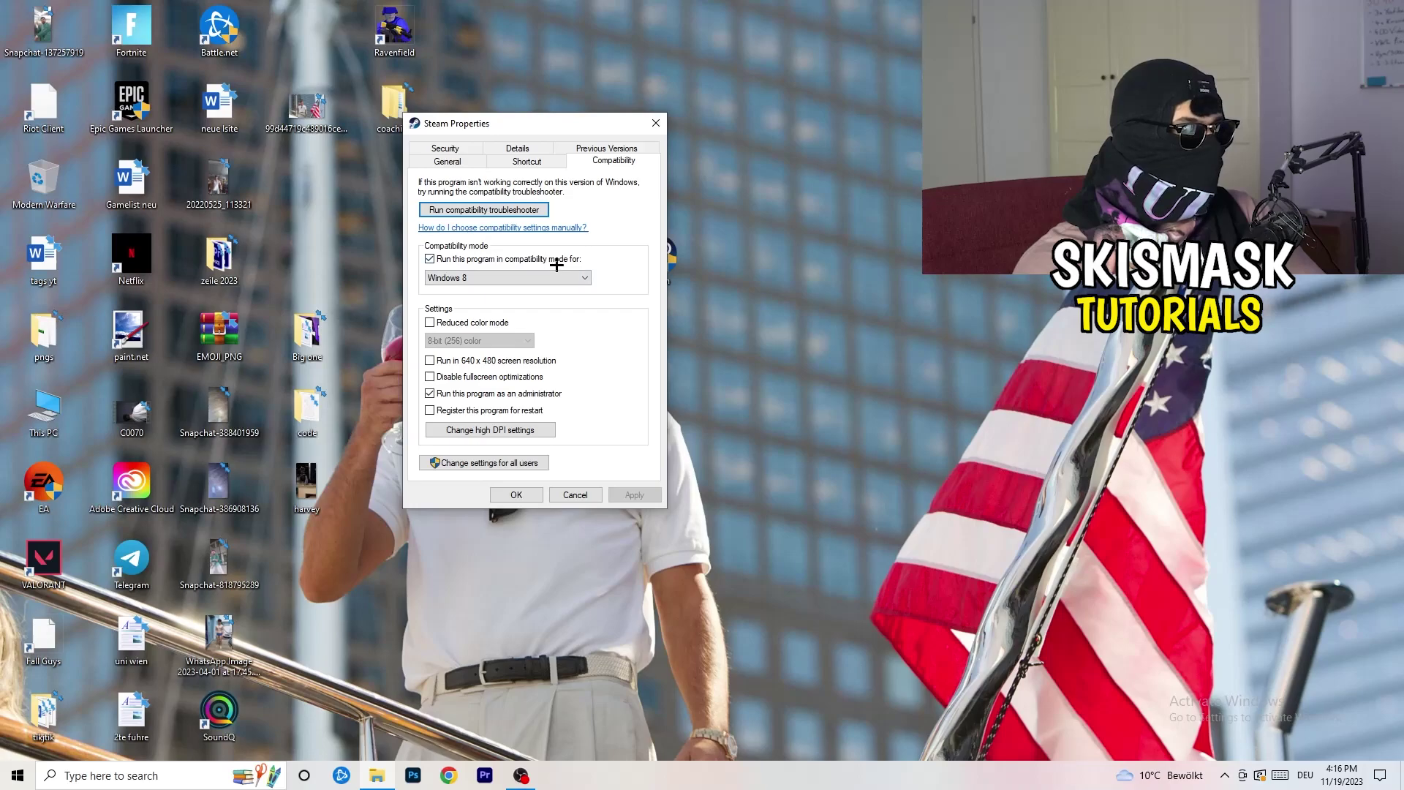
click(582, 277)
click(643, 268)
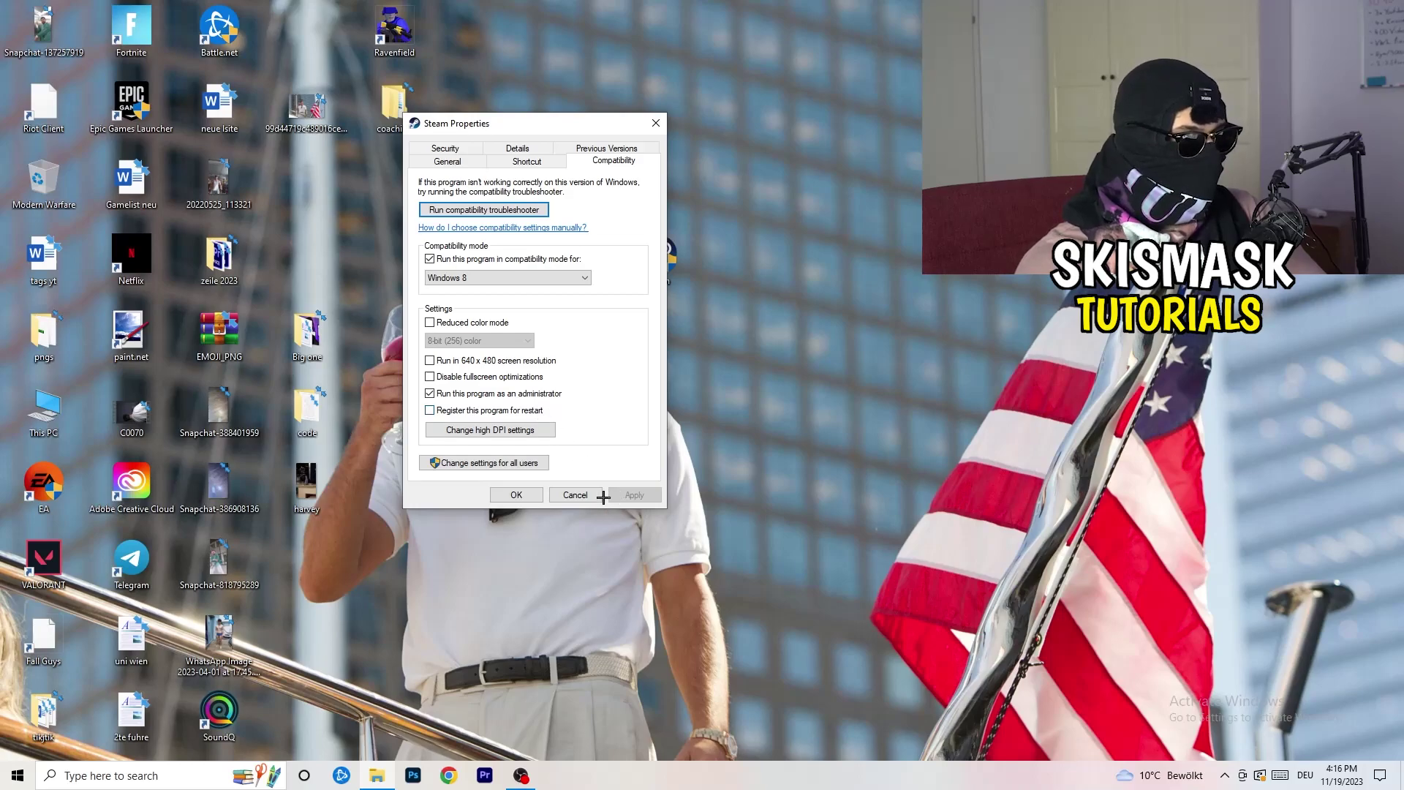
click(512, 494)
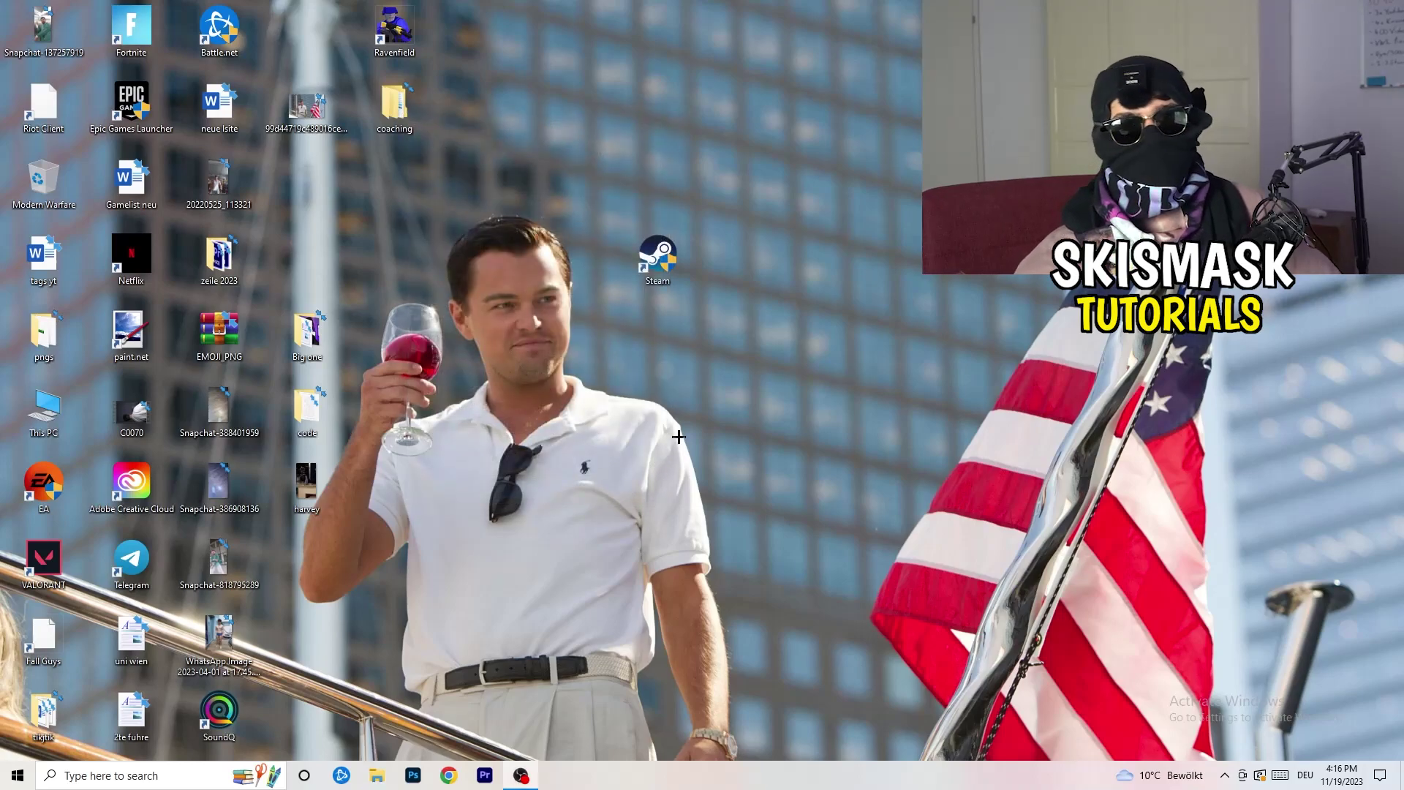
Recheck the Steam shortcut's compatibility settings and close its properties unchanged
drag(662, 256, 750, 256)
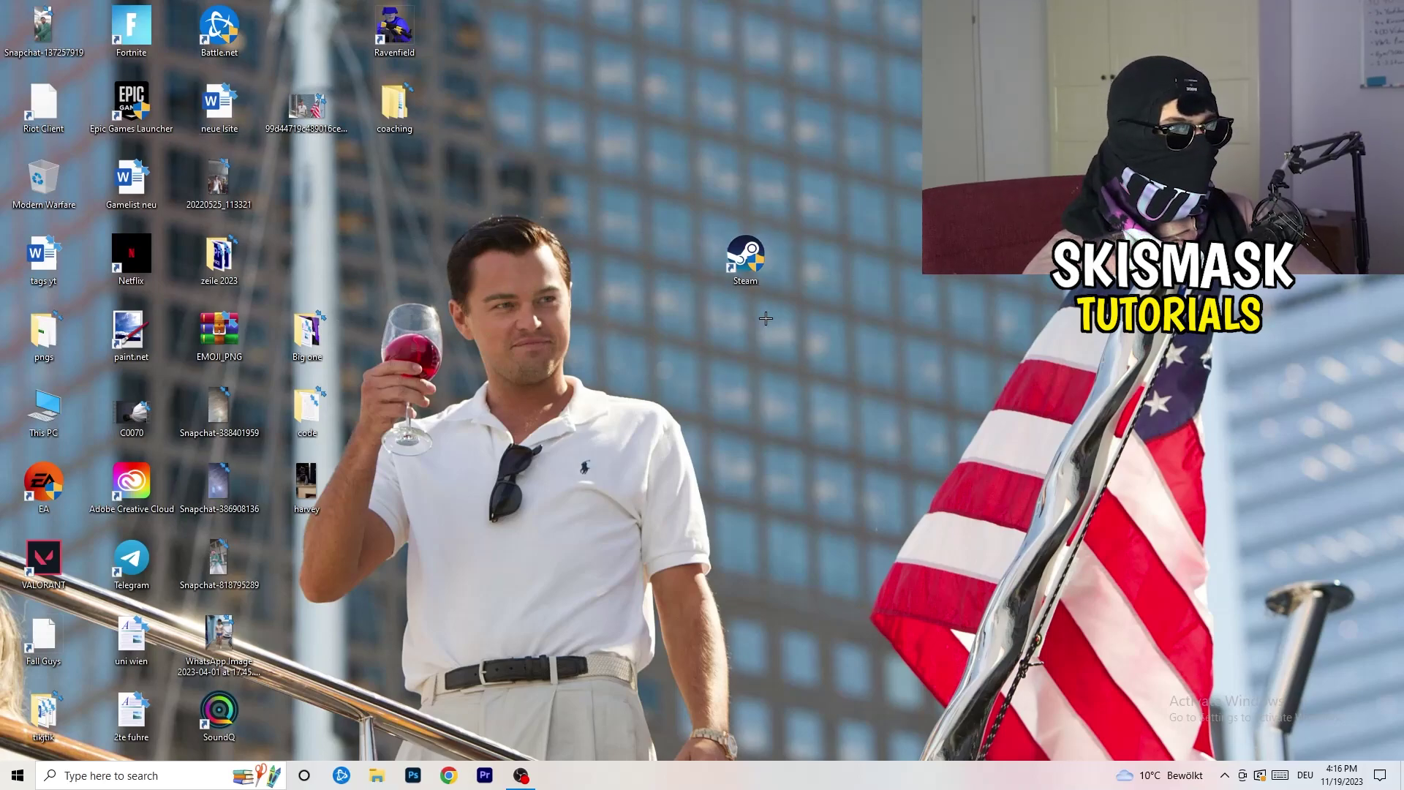
drag(745, 256, 654, 259)
right_click(654, 255)
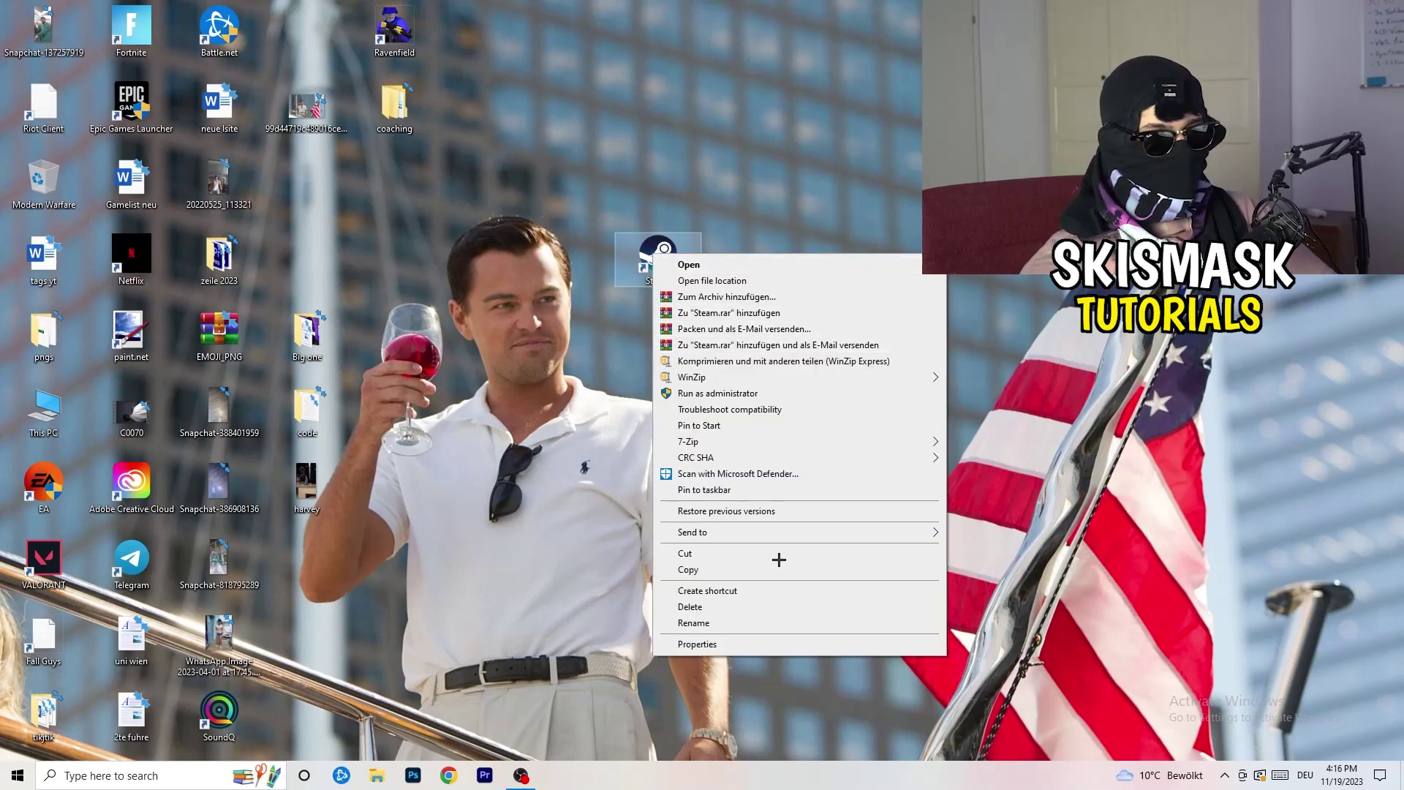
click(755, 643)
click(868, 301)
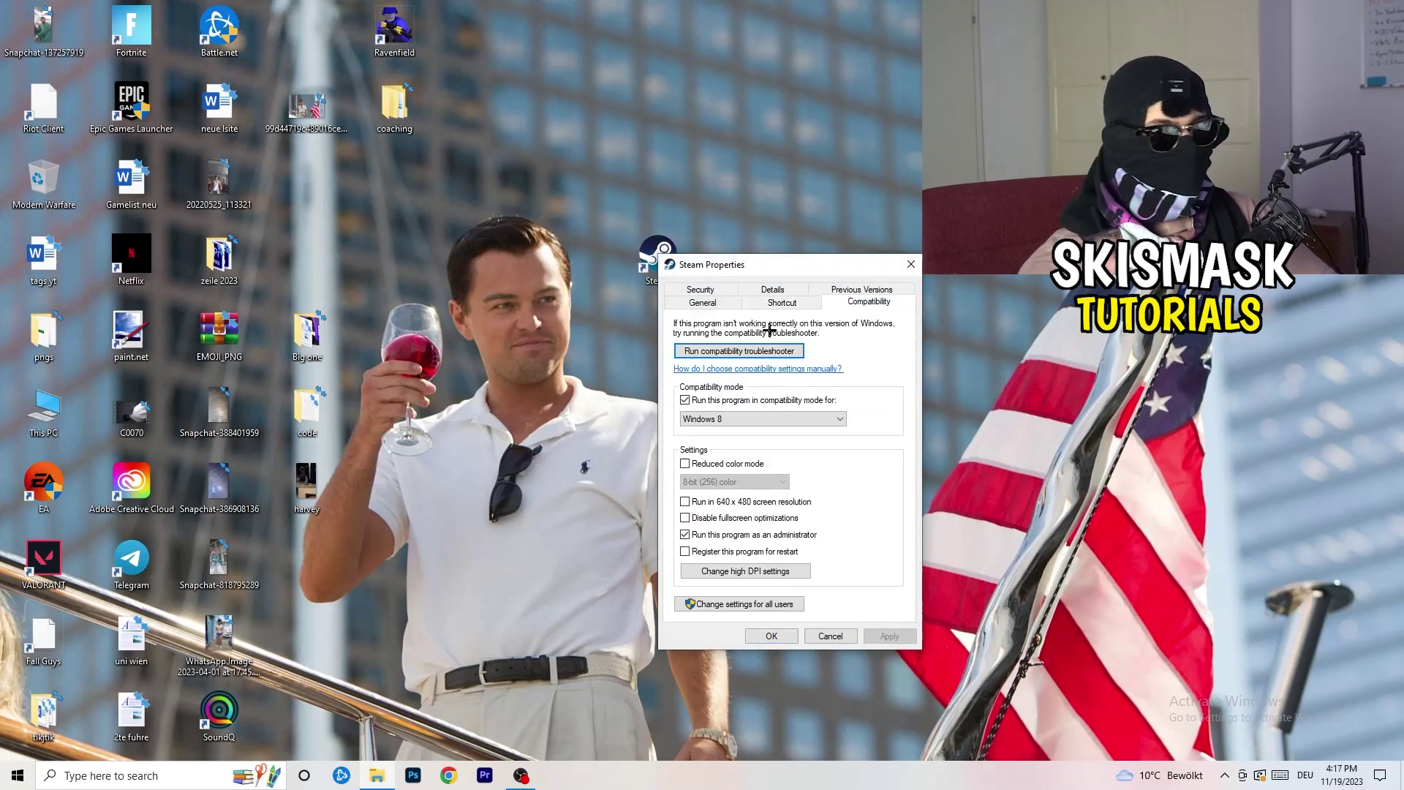
click(910, 264)
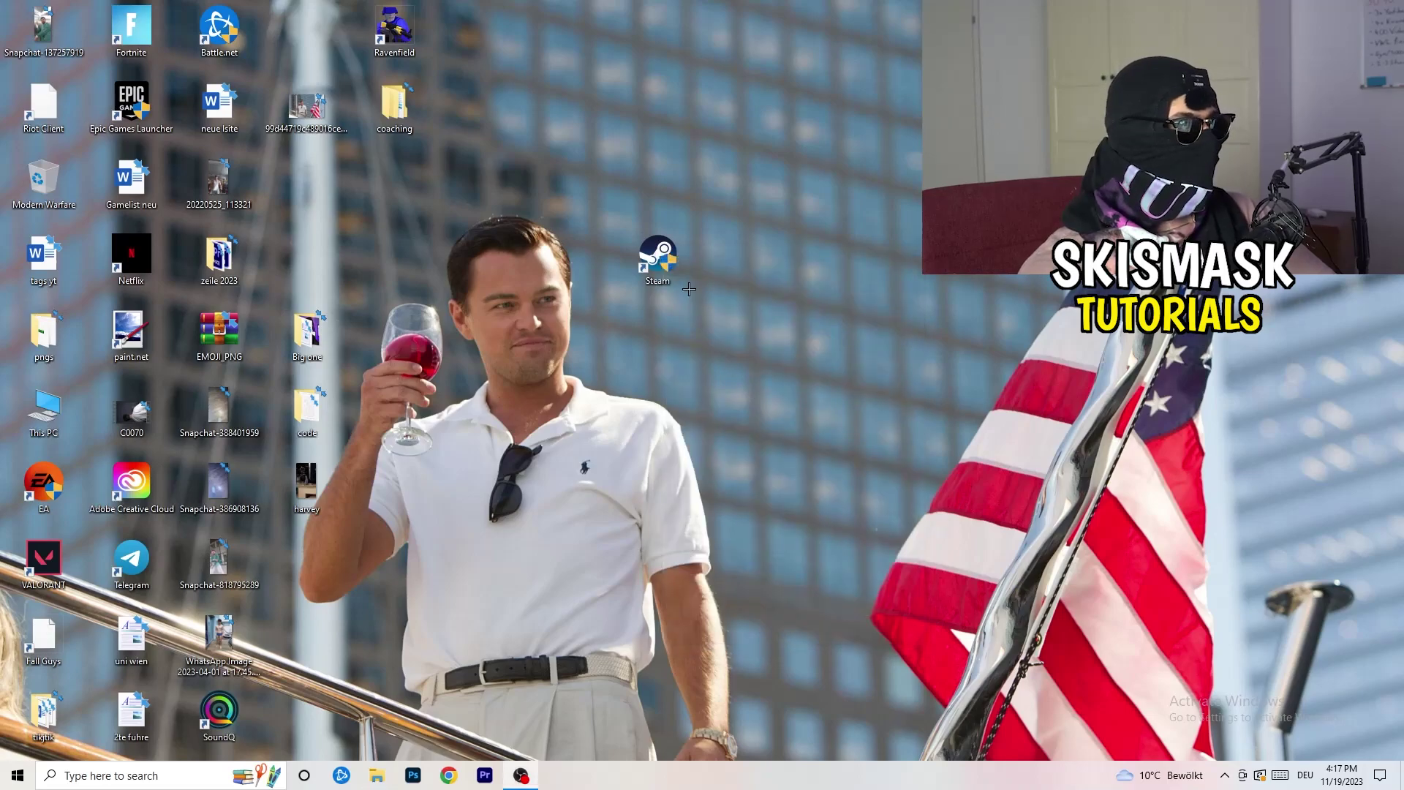
Place the Steam shortcut into the desktop icon grid, leaving the taskbar at the bottom
drag(658, 256, 307, 183)
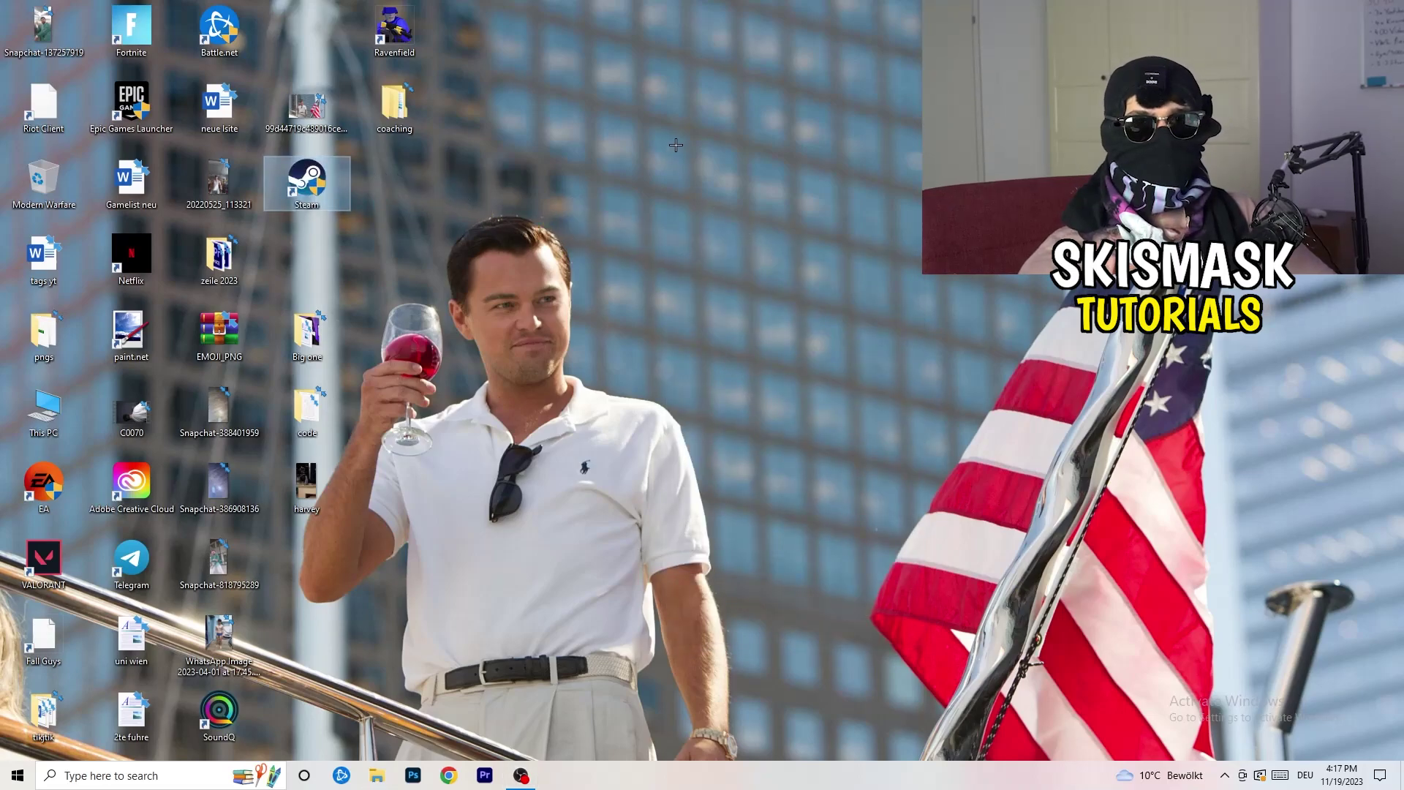
drag(720, 775, 577, 18)
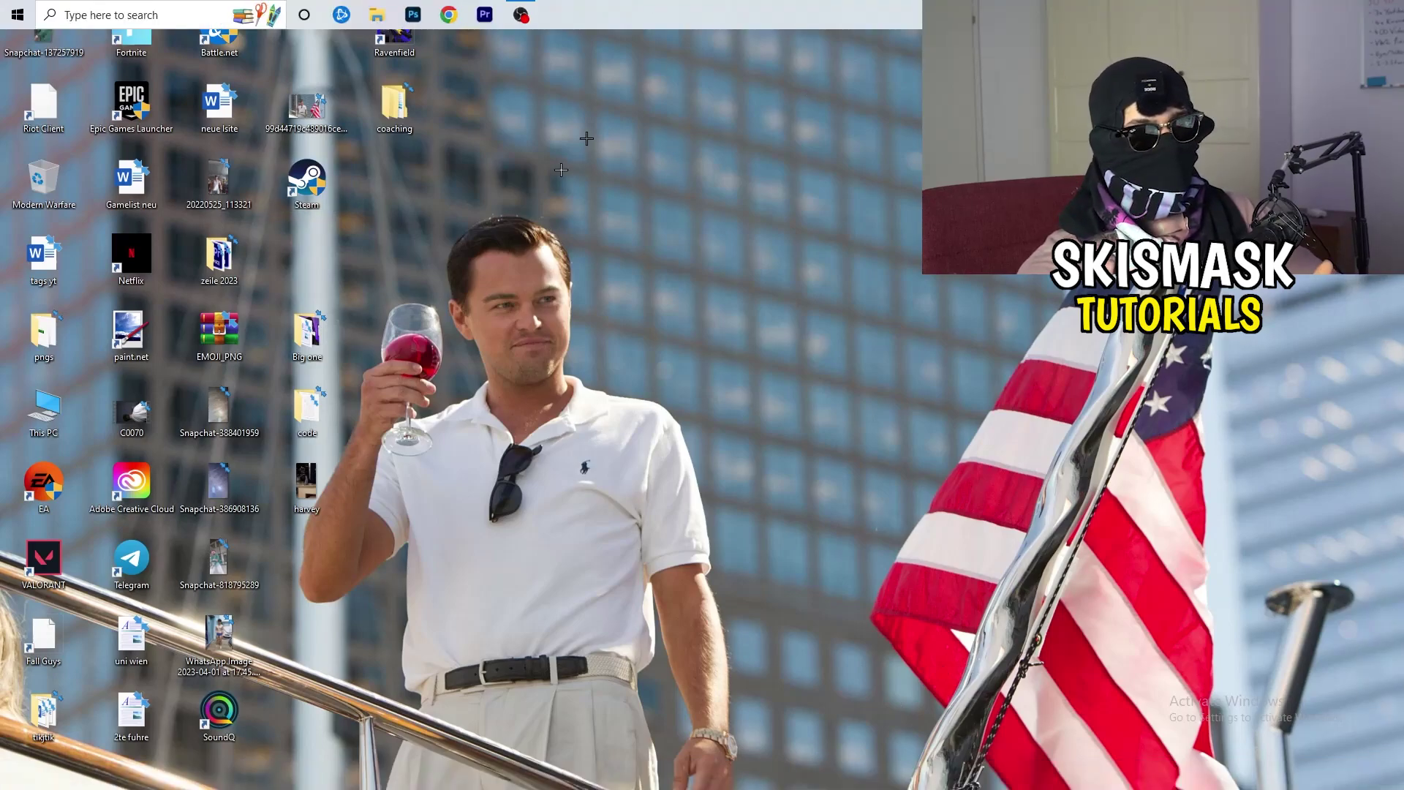
drag(561, 170, 713, 760)
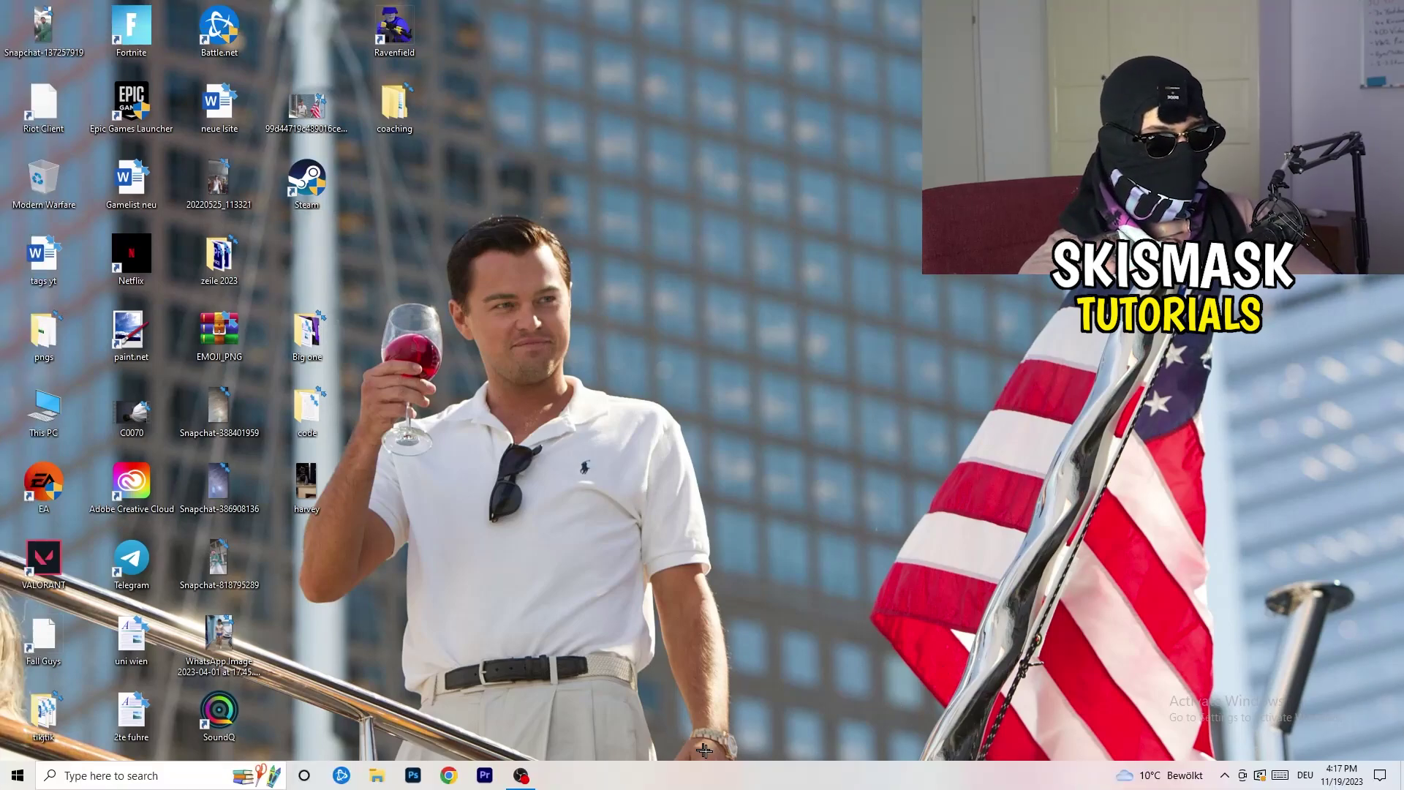
Launch Task Manager from the taskbar and maximize it
right_click(667, 783)
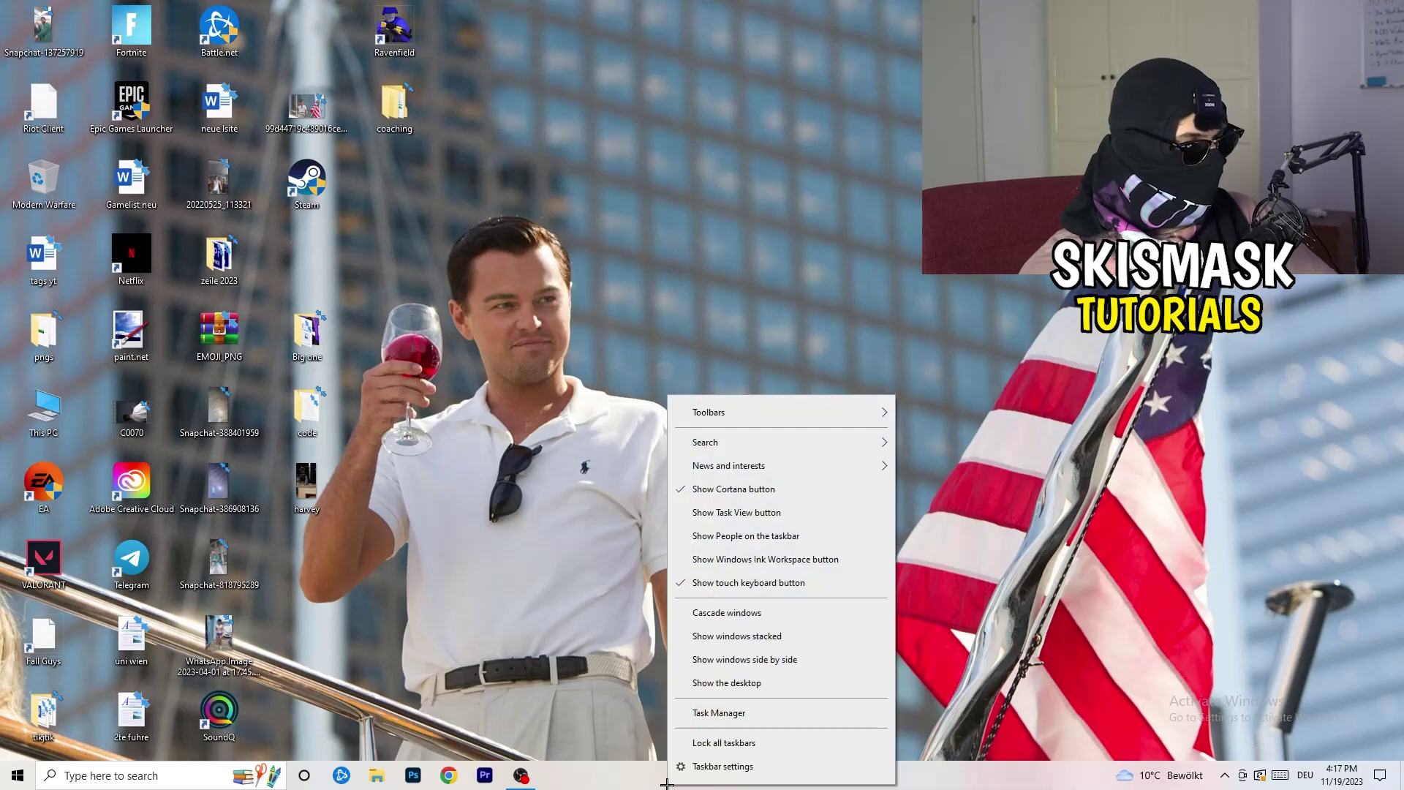
click(740, 714)
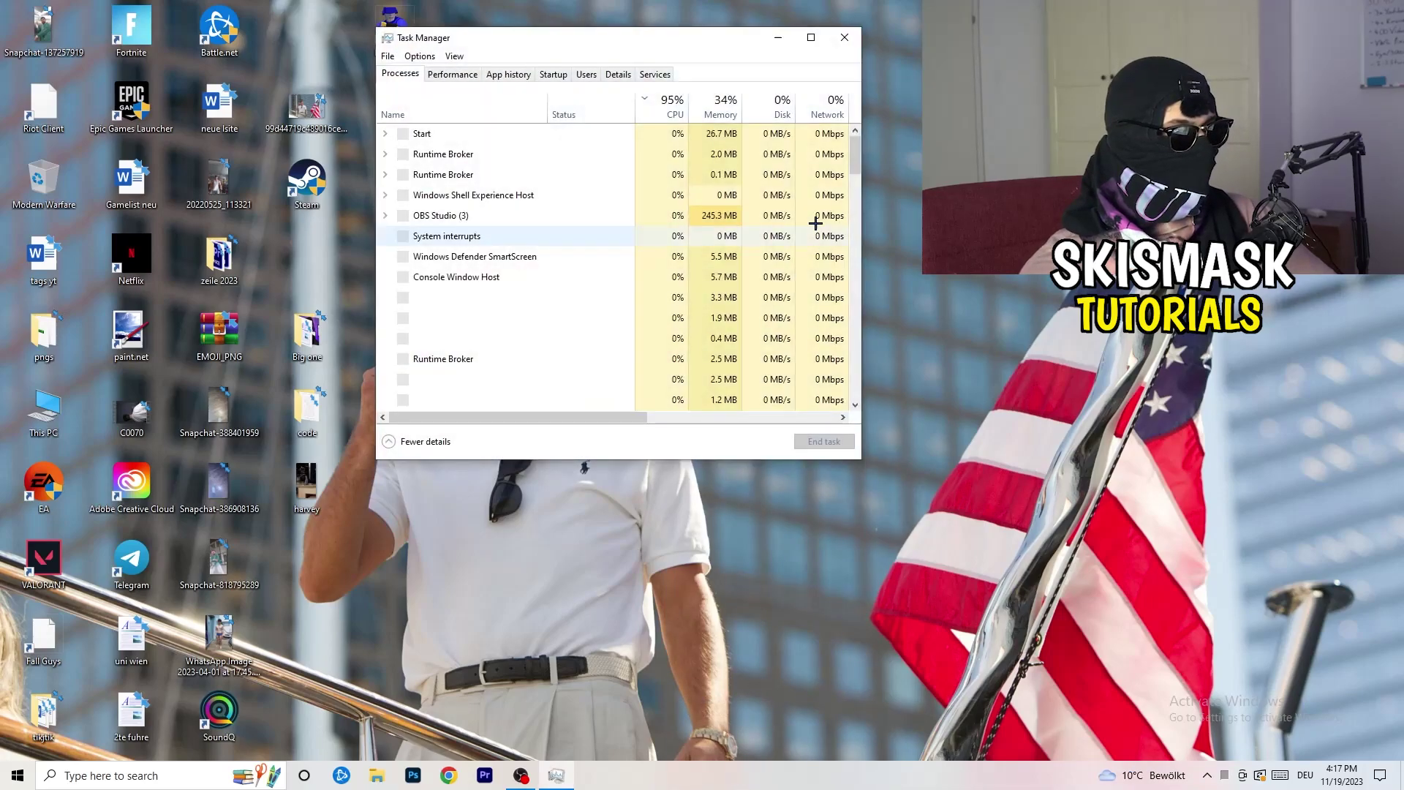
click(810, 37)
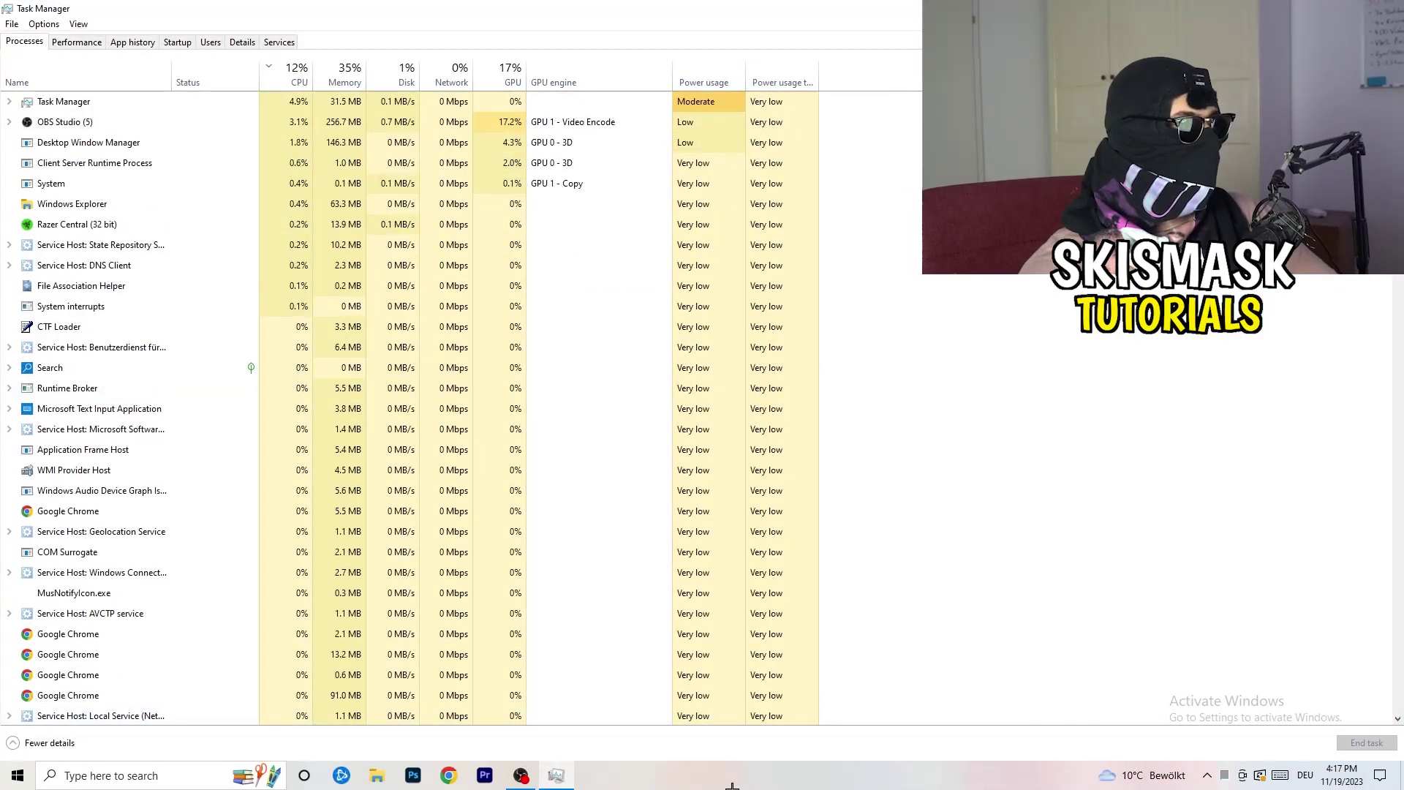
Show the Details process list and bring up options for the Creative Cloud UI Helper process
click(244, 43)
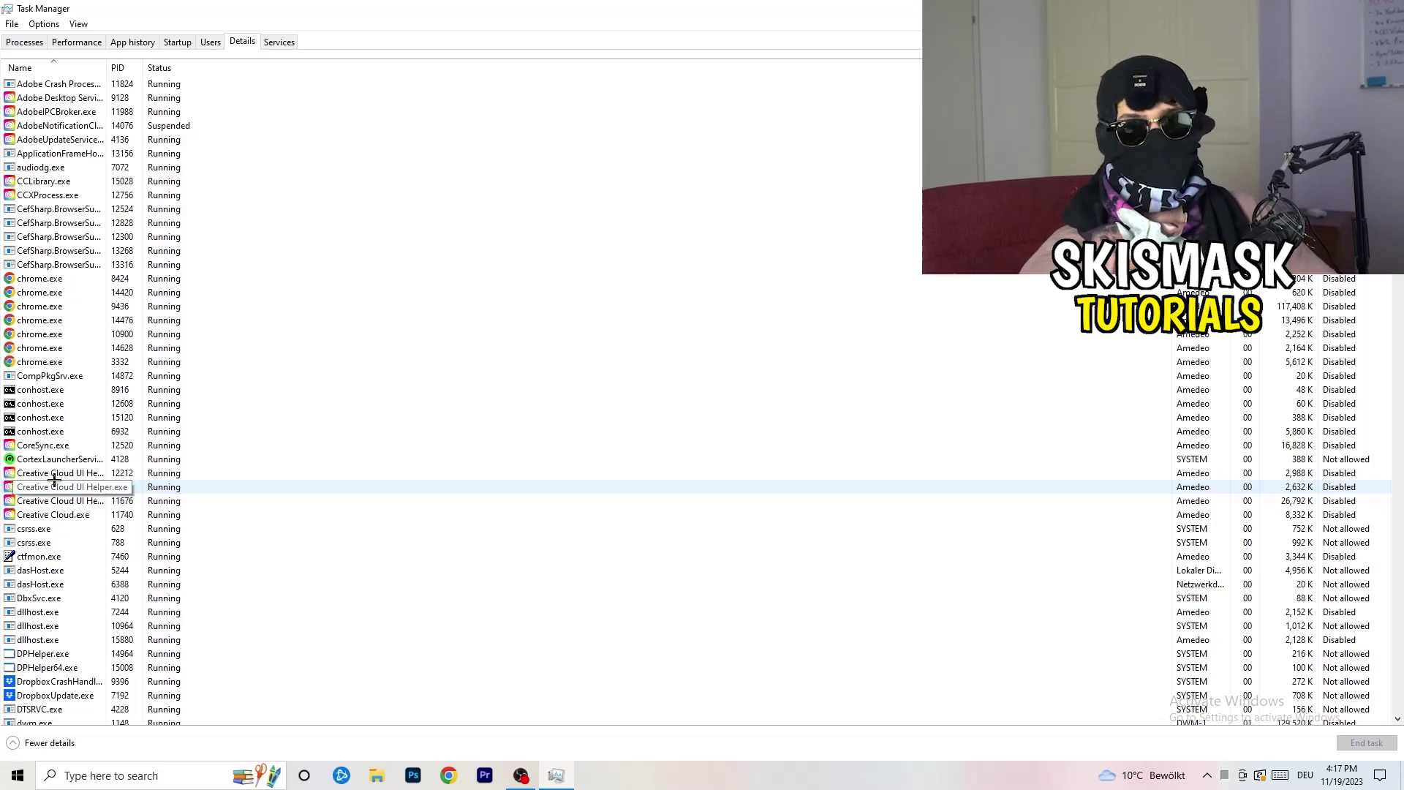
right_click(56, 473)
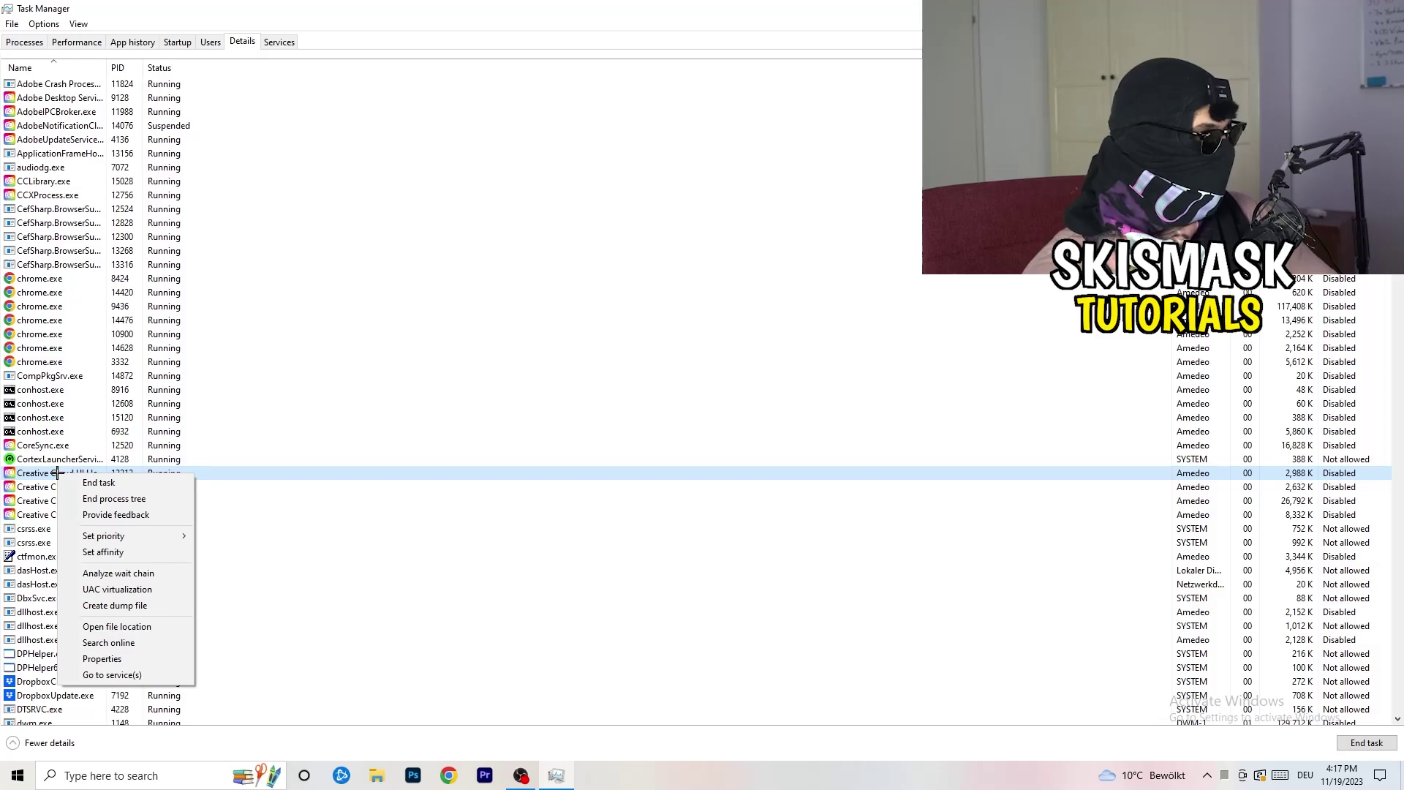
mouse_move(134, 534)
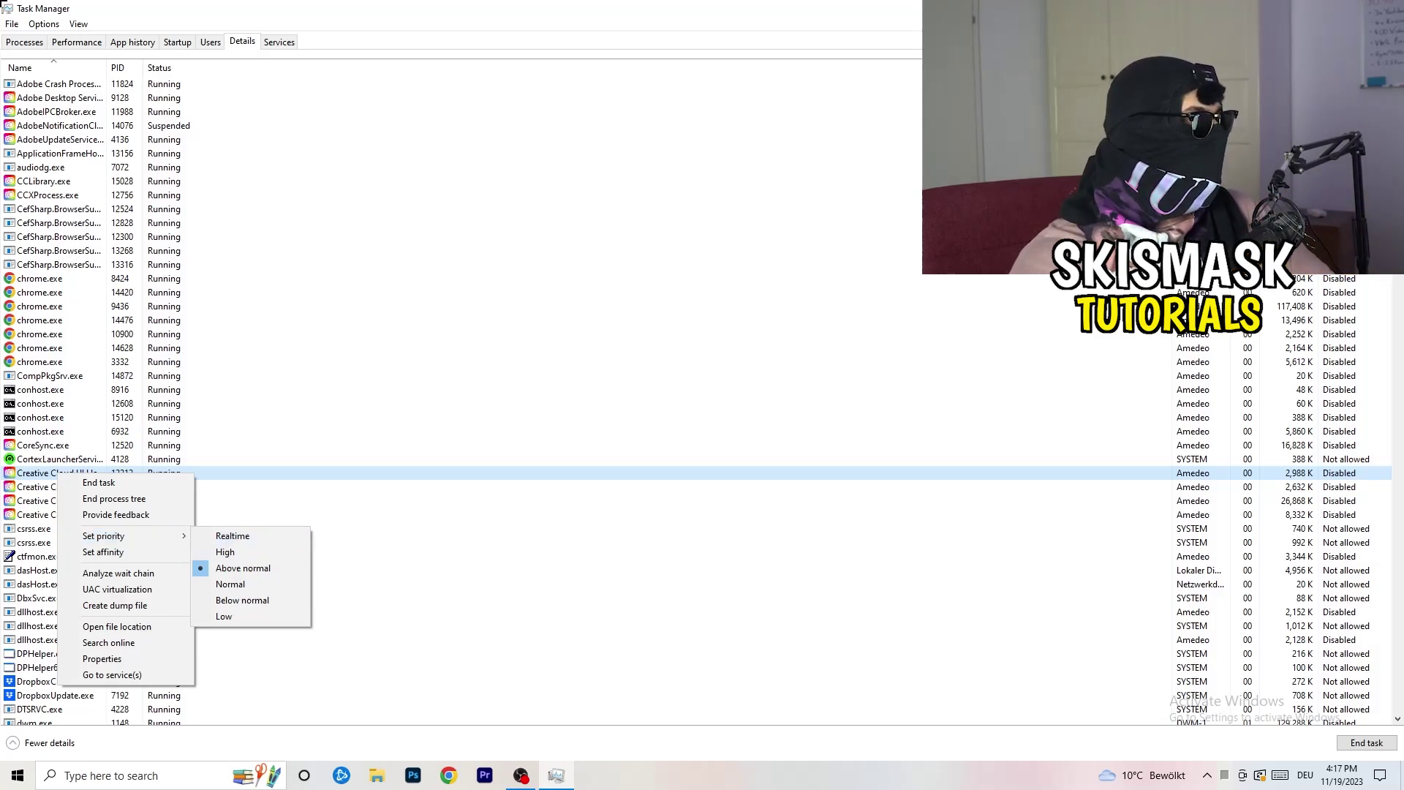
Review the startup apps and bring up the Disable option for the Windows Security notification item
click(175, 41)
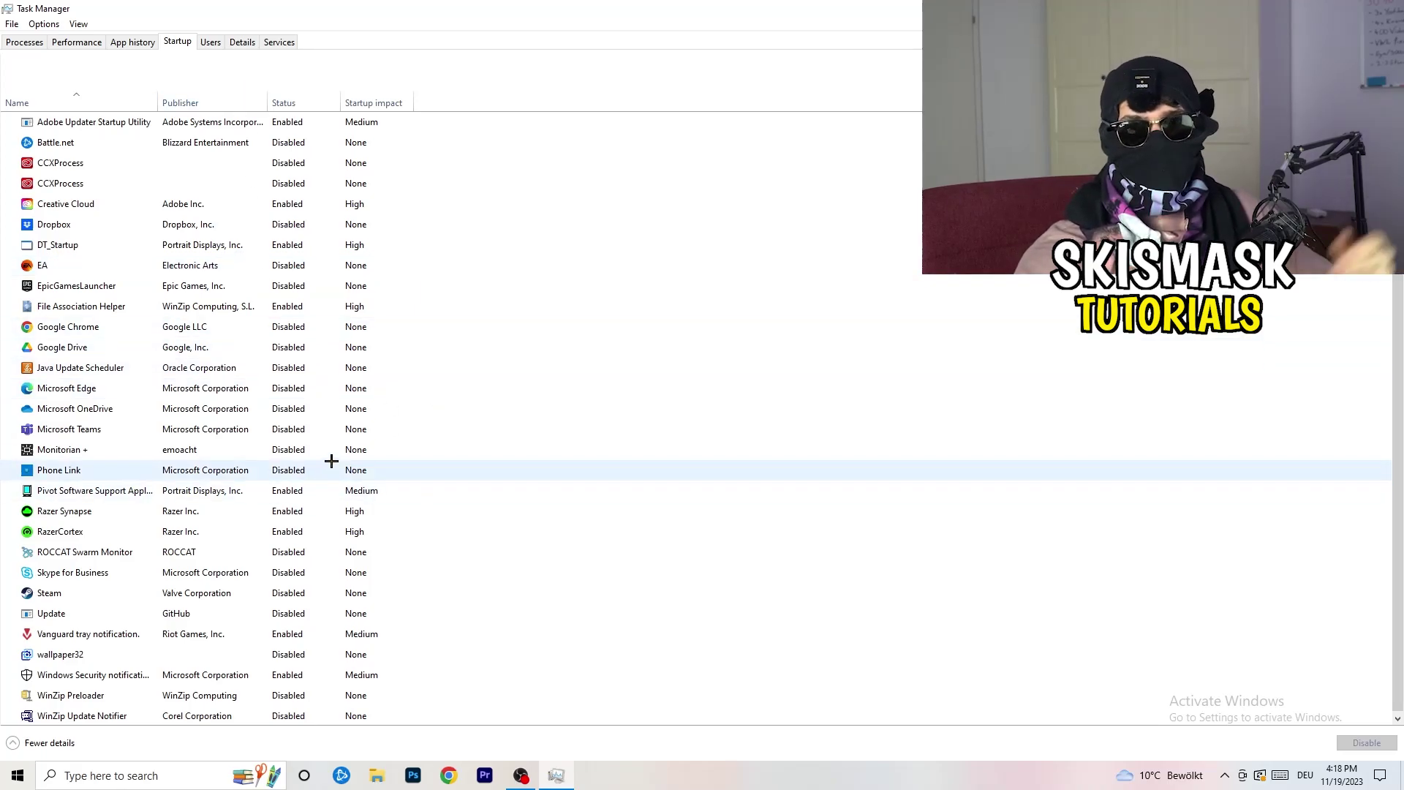
scroll(325, 629, down, 1)
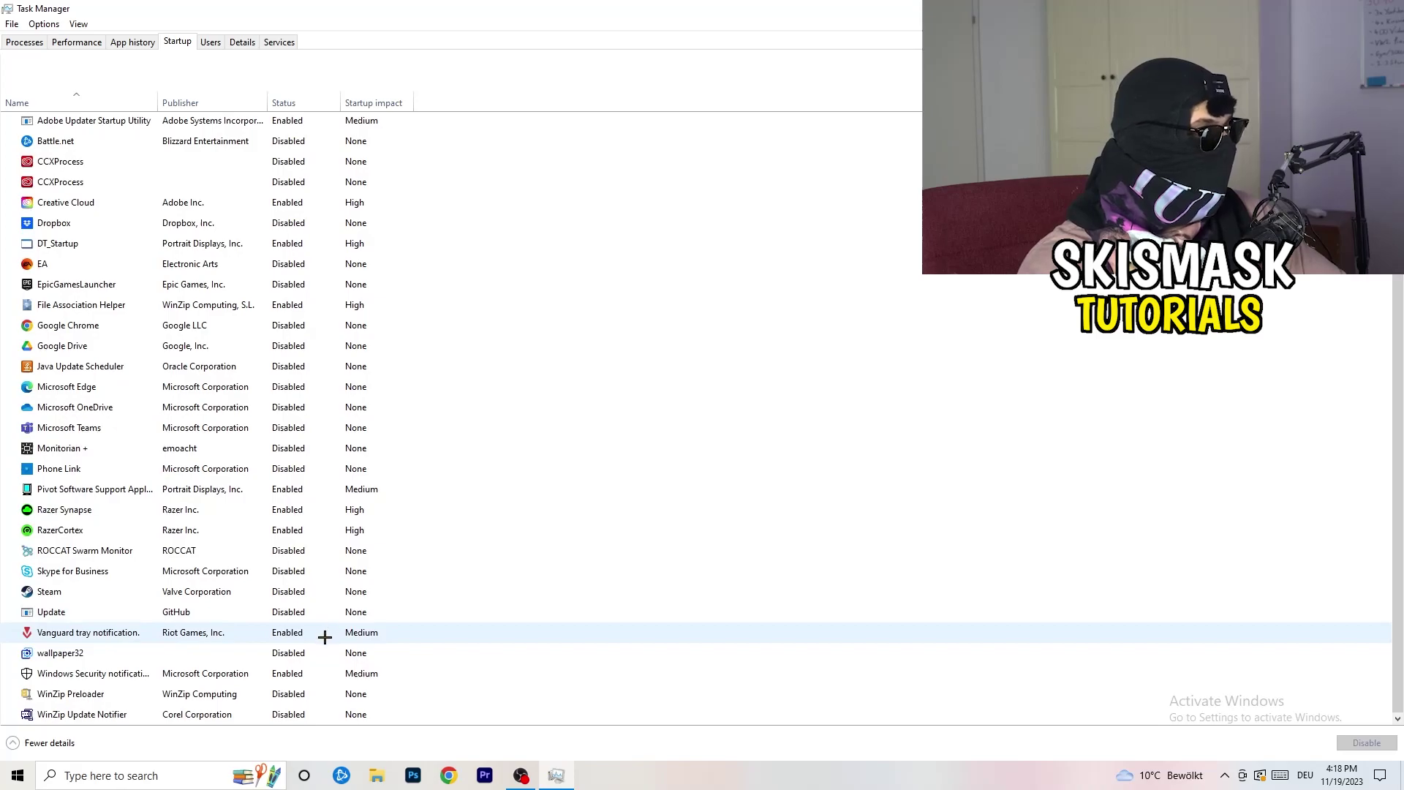
right_click(299, 675)
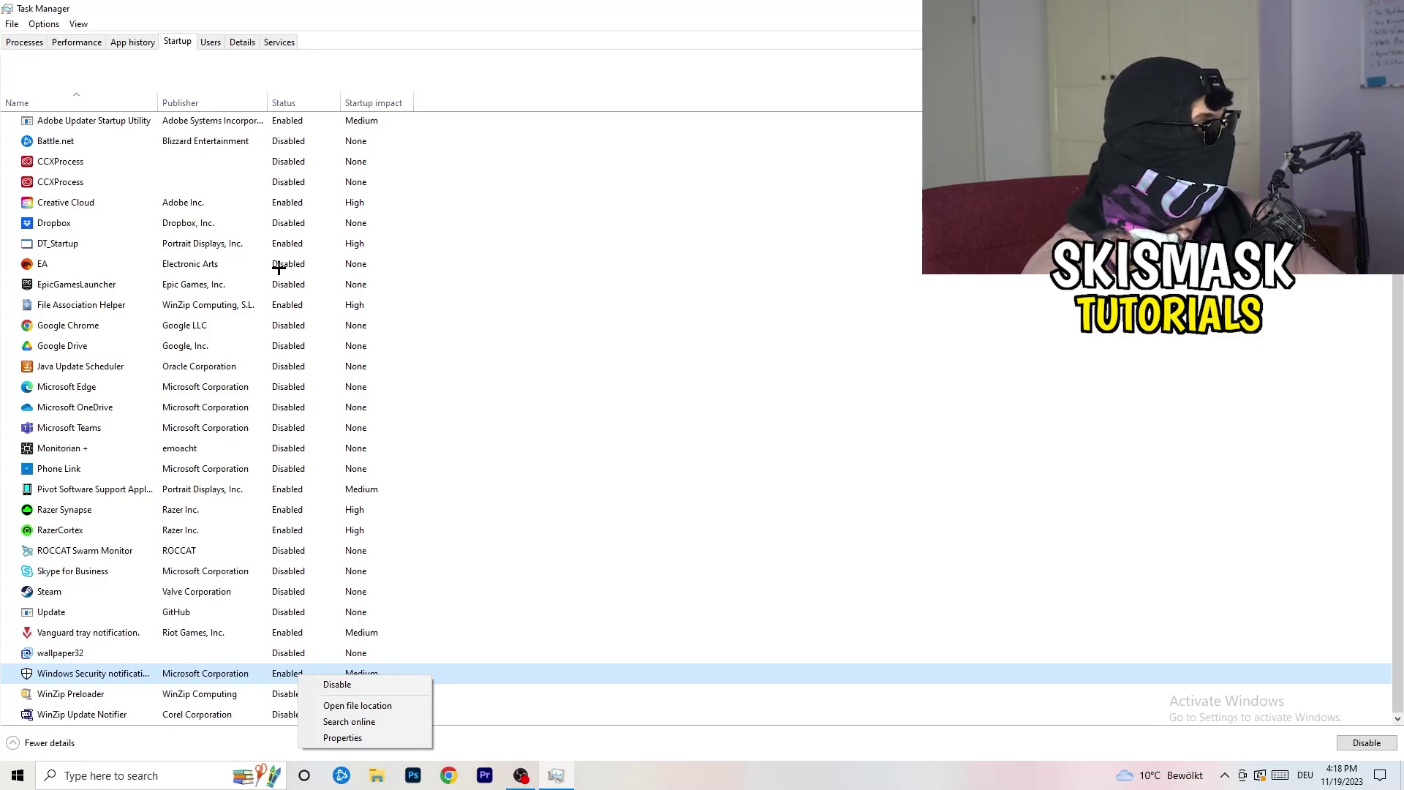
Sort running processes by GPU usage and inspect OBS Studio's options without changing anything
click(10, 42)
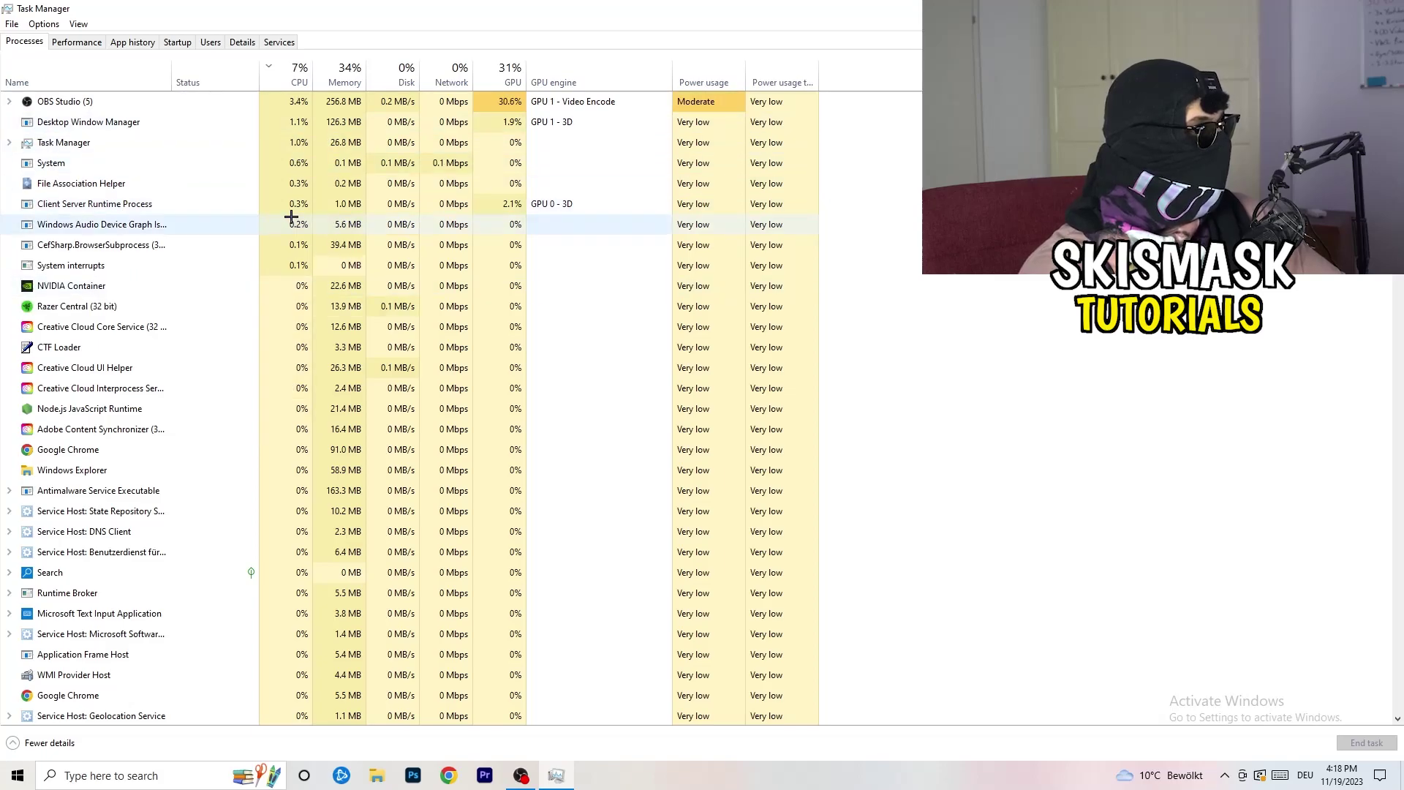
scroll(286, 218, down, 6)
scroll(293, 214, up, 6)
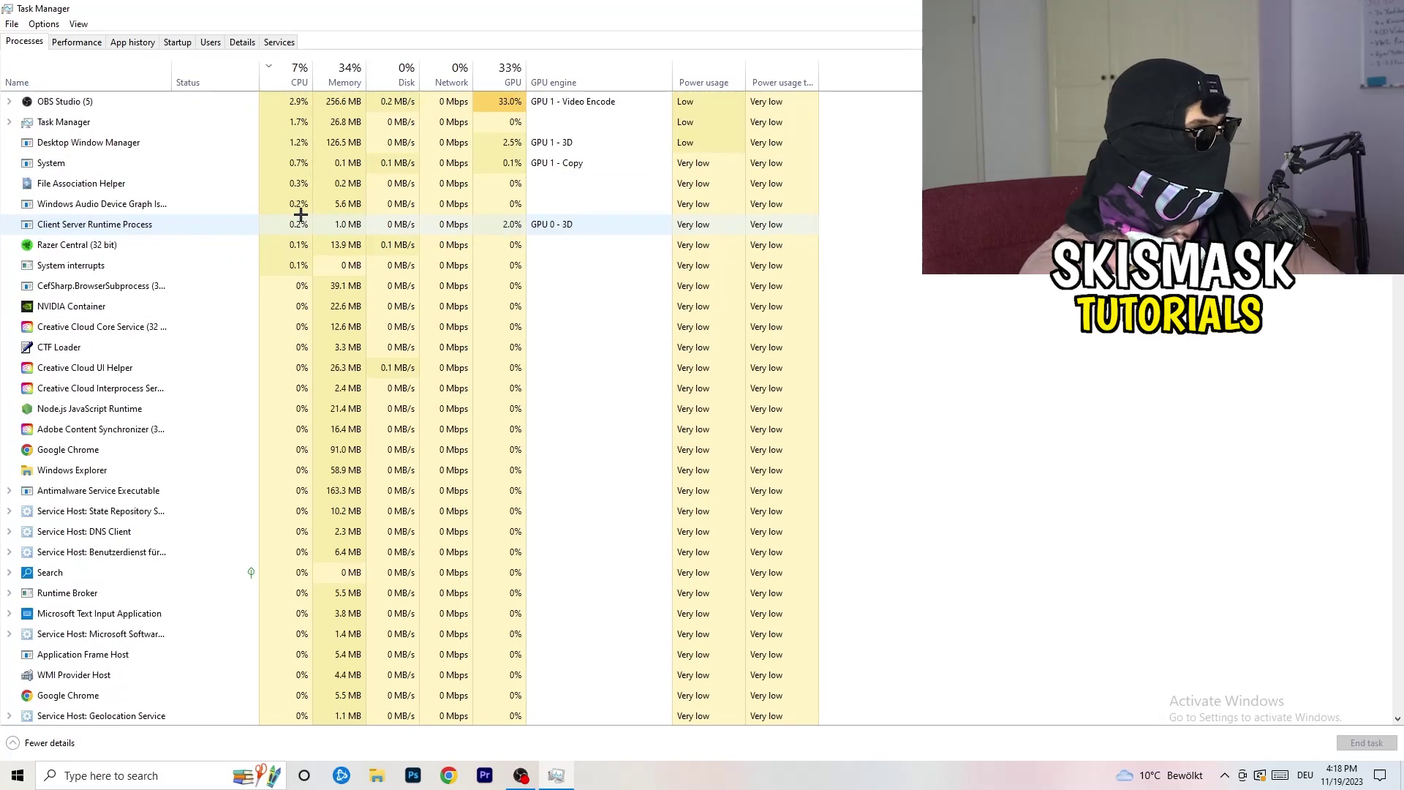
click(500, 82)
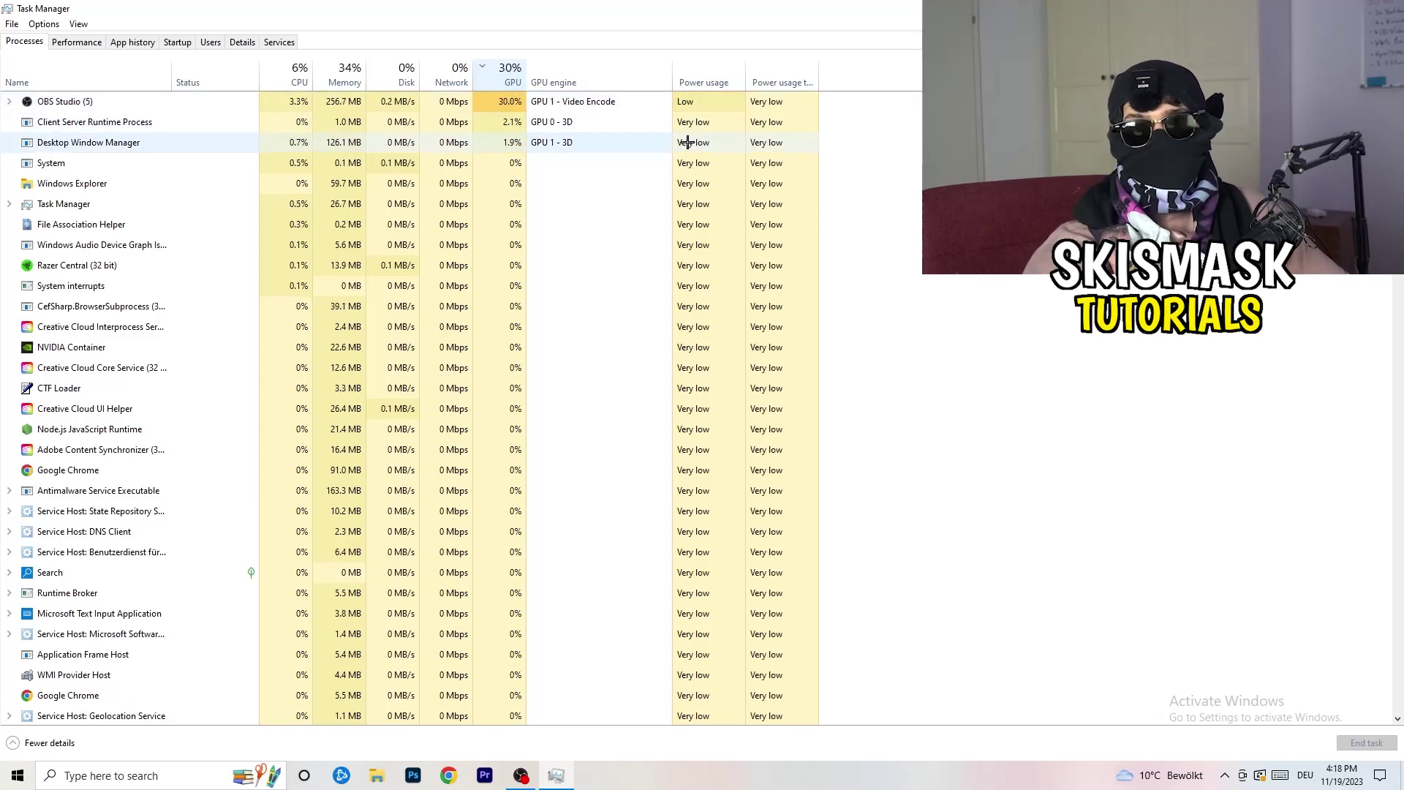
right_click(481, 104)
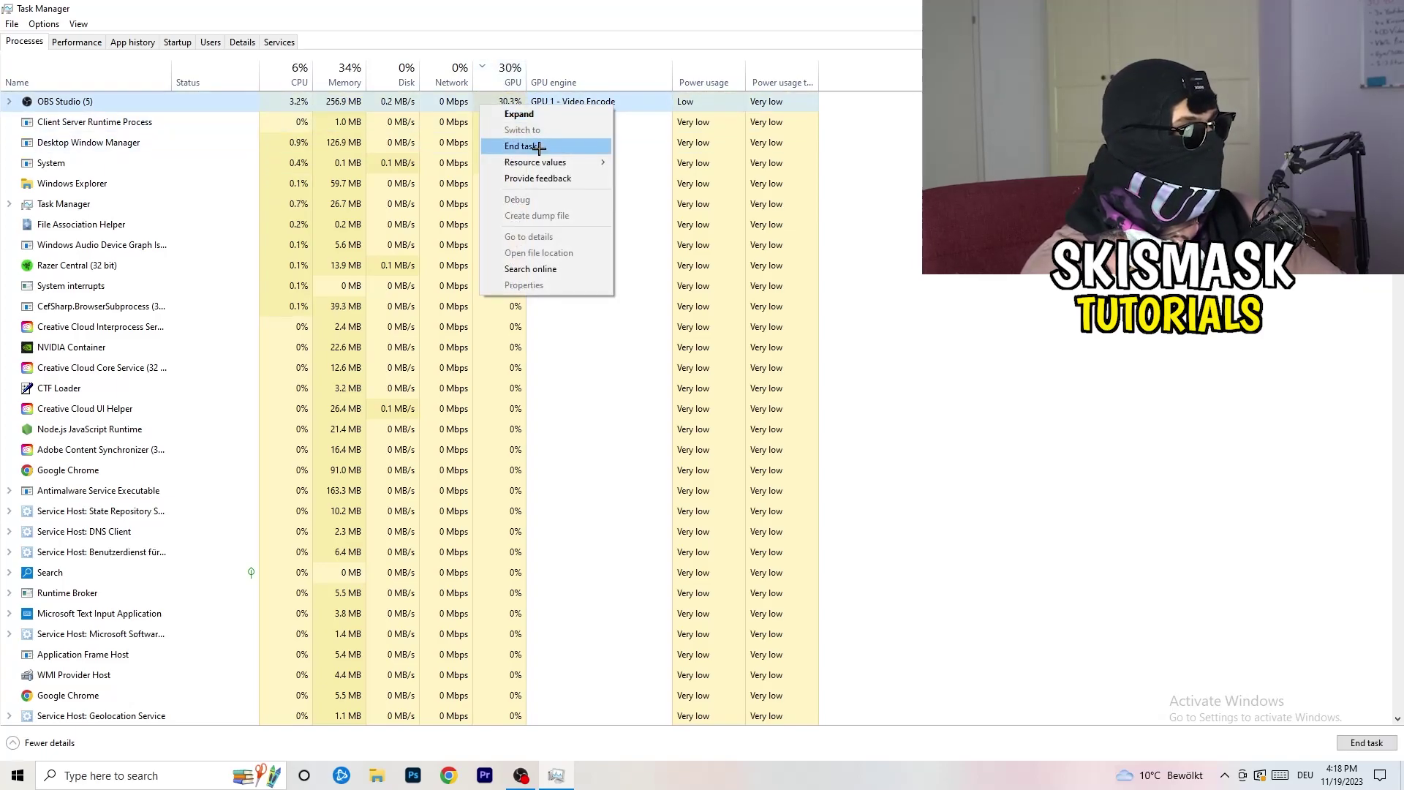
key(Escape)
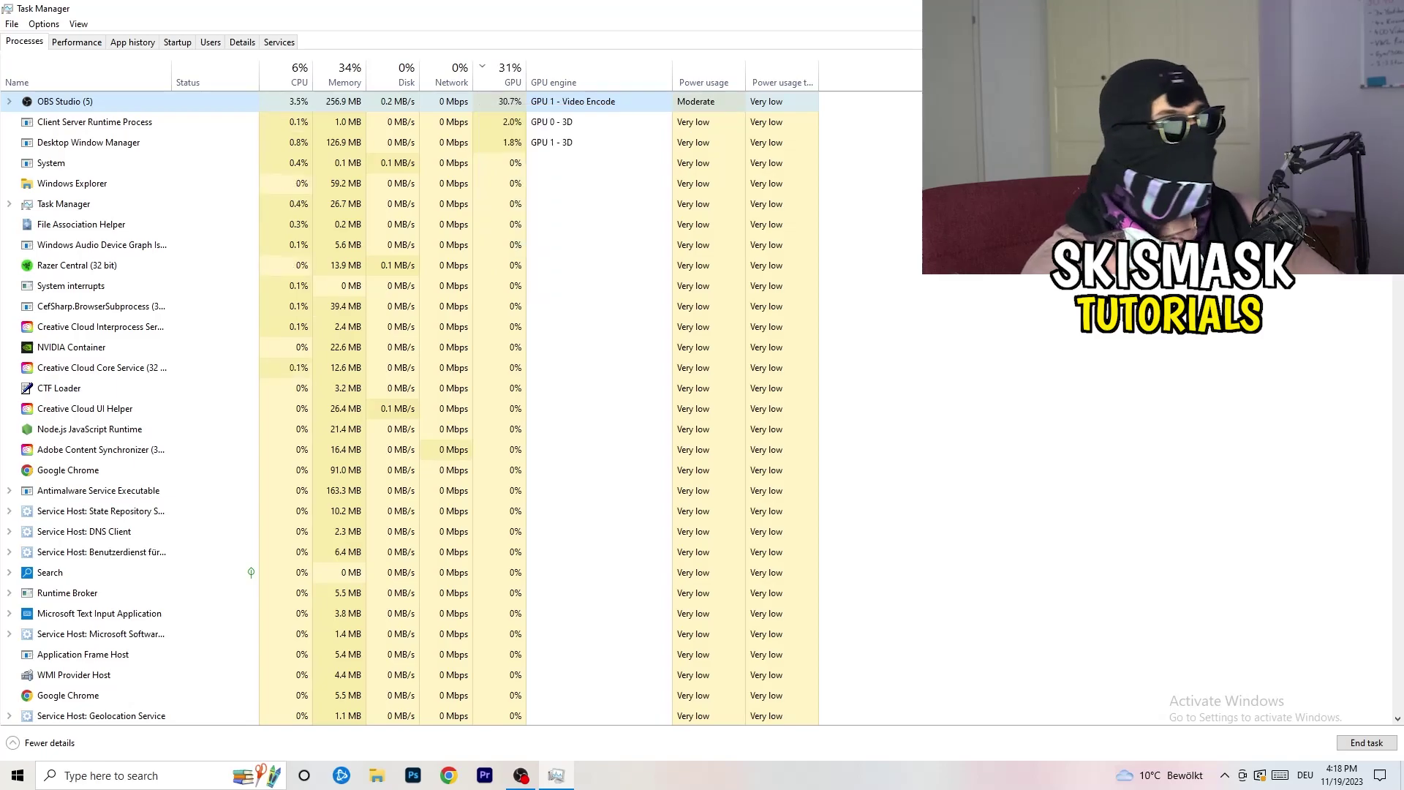
Close Task Manager with Alt+F4
key(alt+F4)
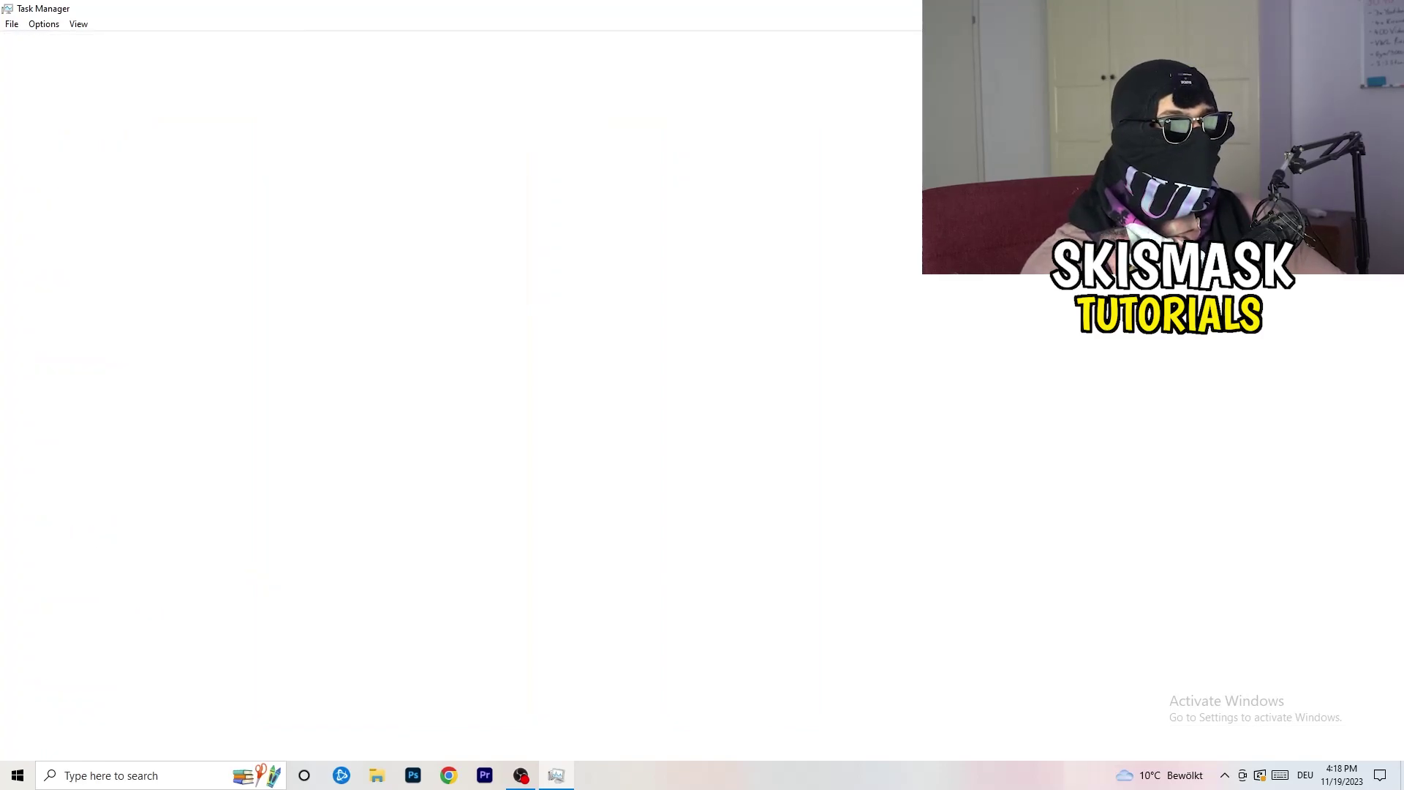